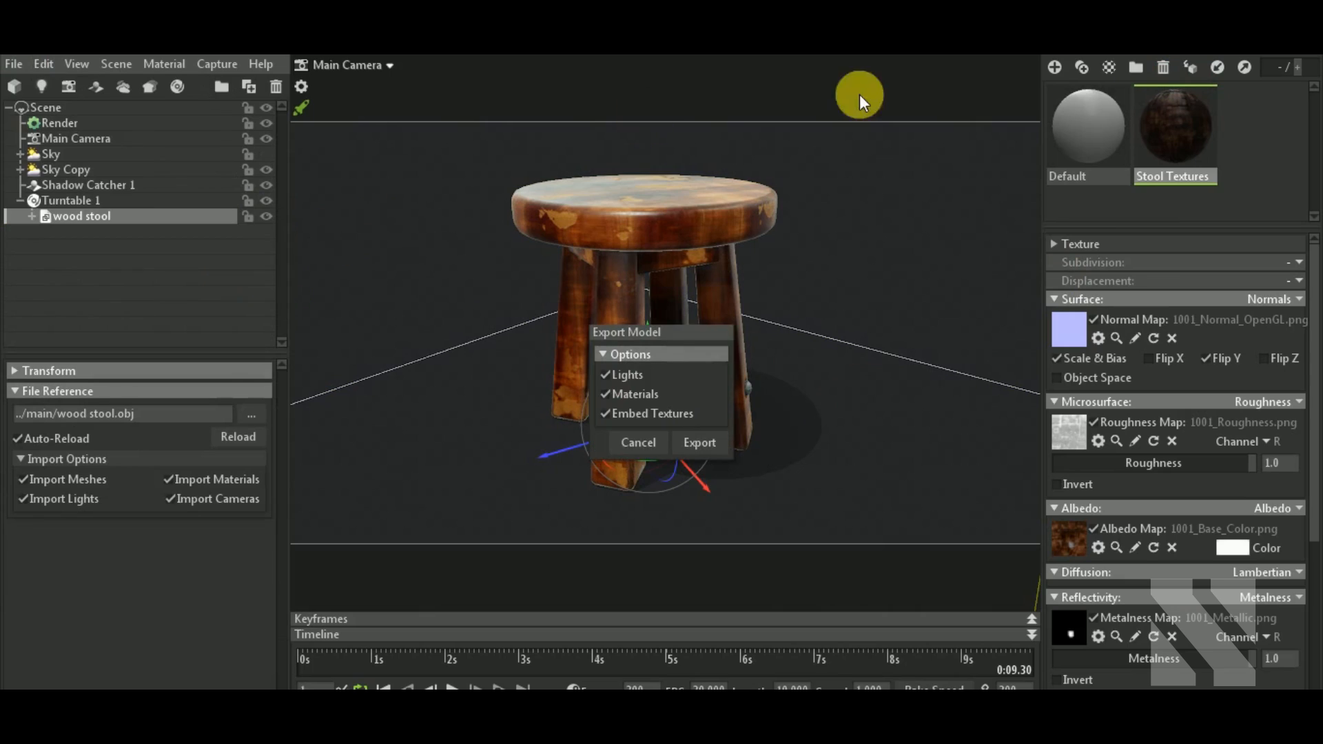
# Export the stool with embedded textures as a Wavefront Object named "stool w textures" in the parent project folder above main
pyautogui.click(606, 412)
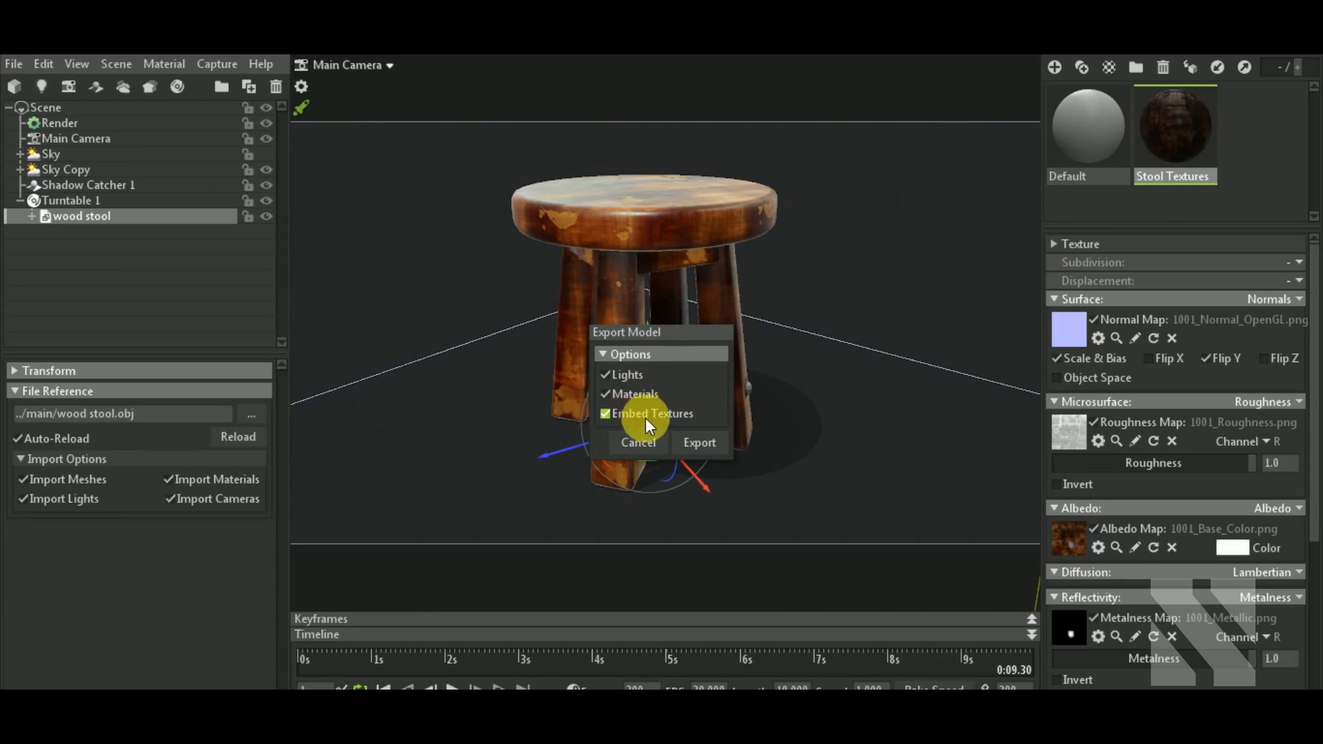
pyautogui.click(705, 445)
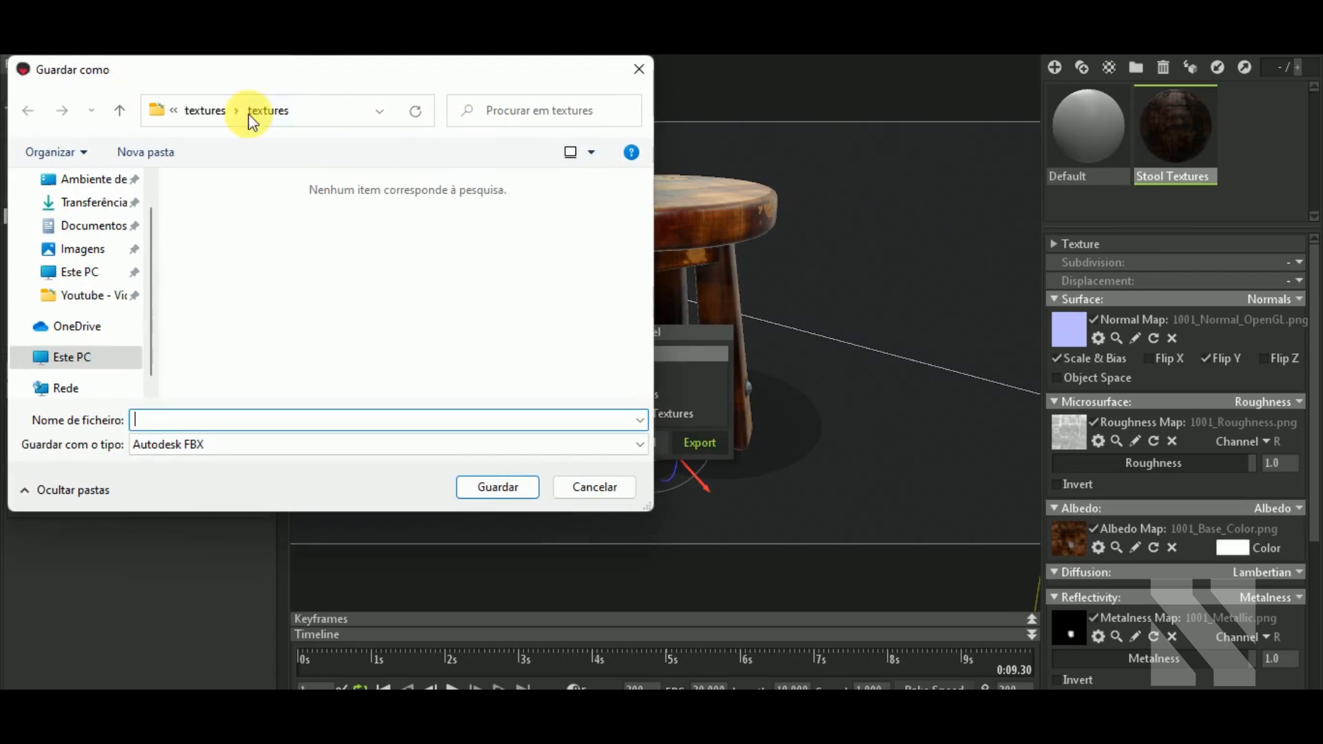
pyautogui.click(207, 114)
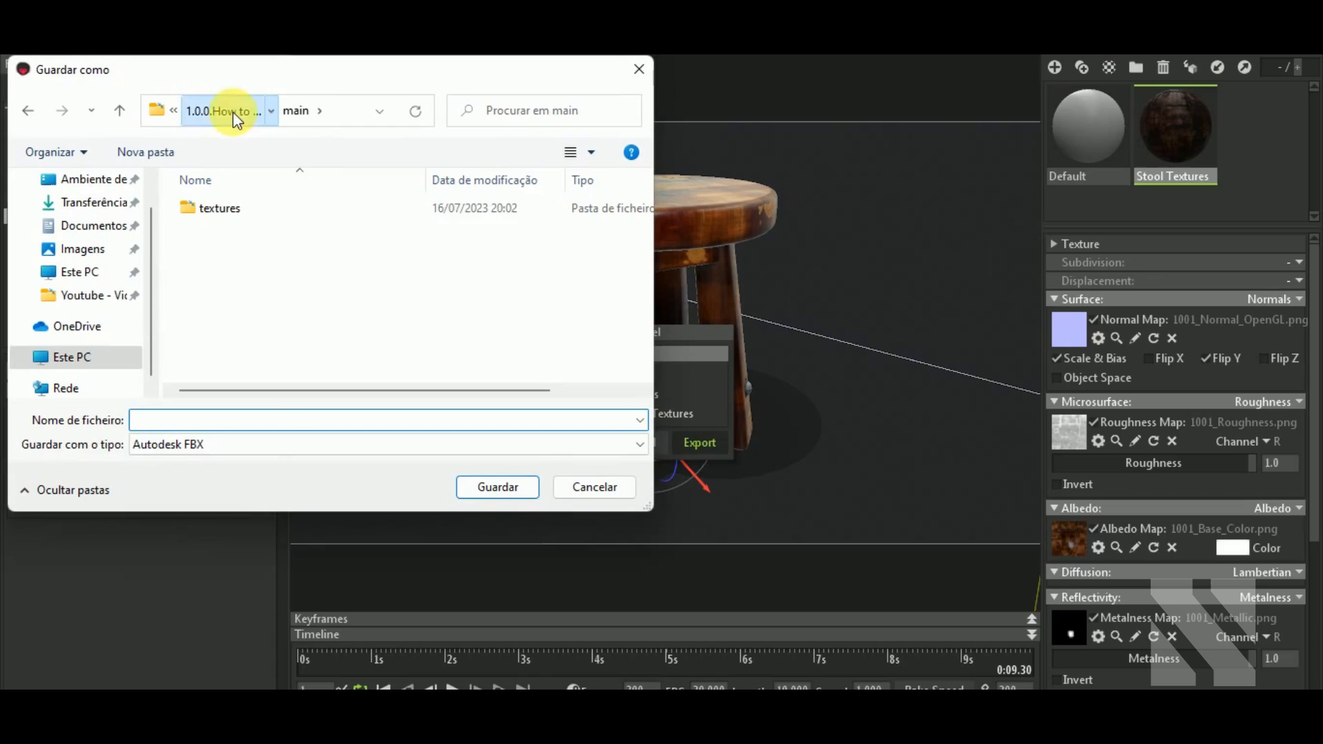
pyautogui.click(232, 113)
pyautogui.write('1')
pyautogui.write('stool w textures')
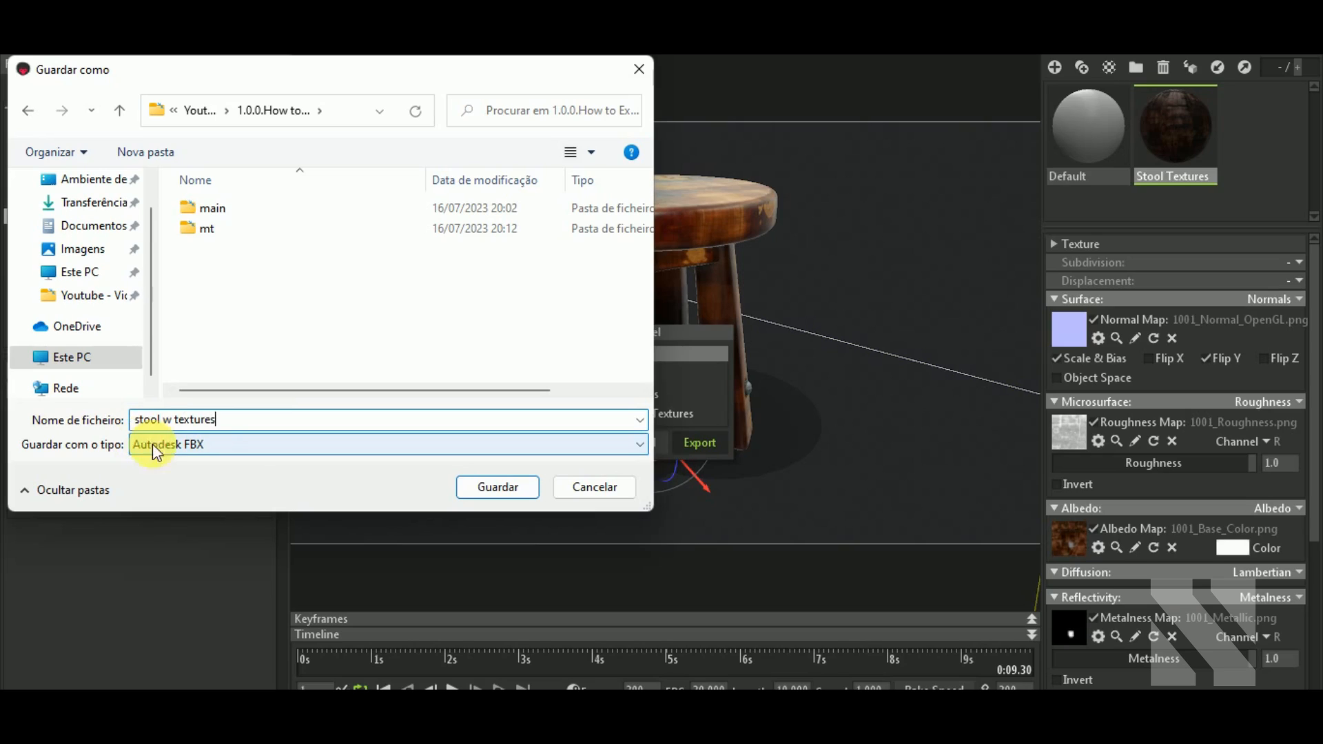
pyautogui.click(151, 444)
pyautogui.click(212, 477)
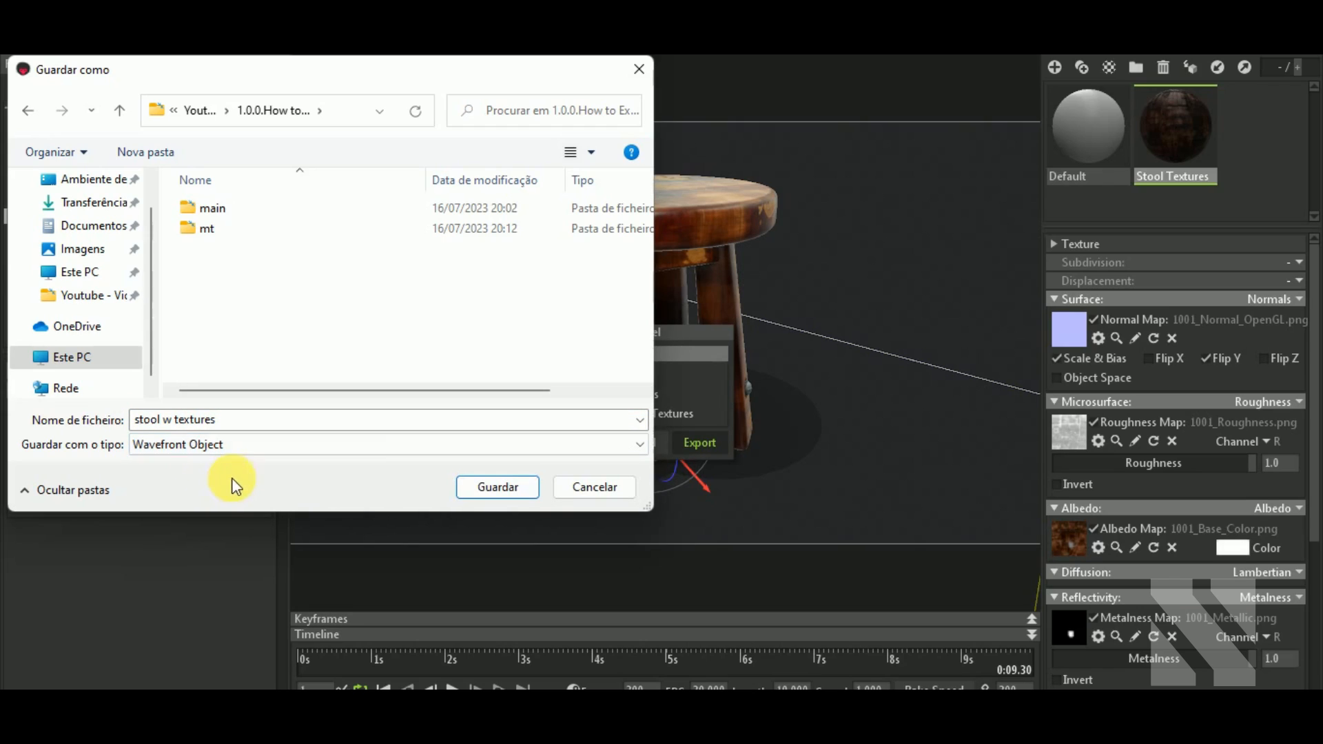
pyautogui.click(494, 487)
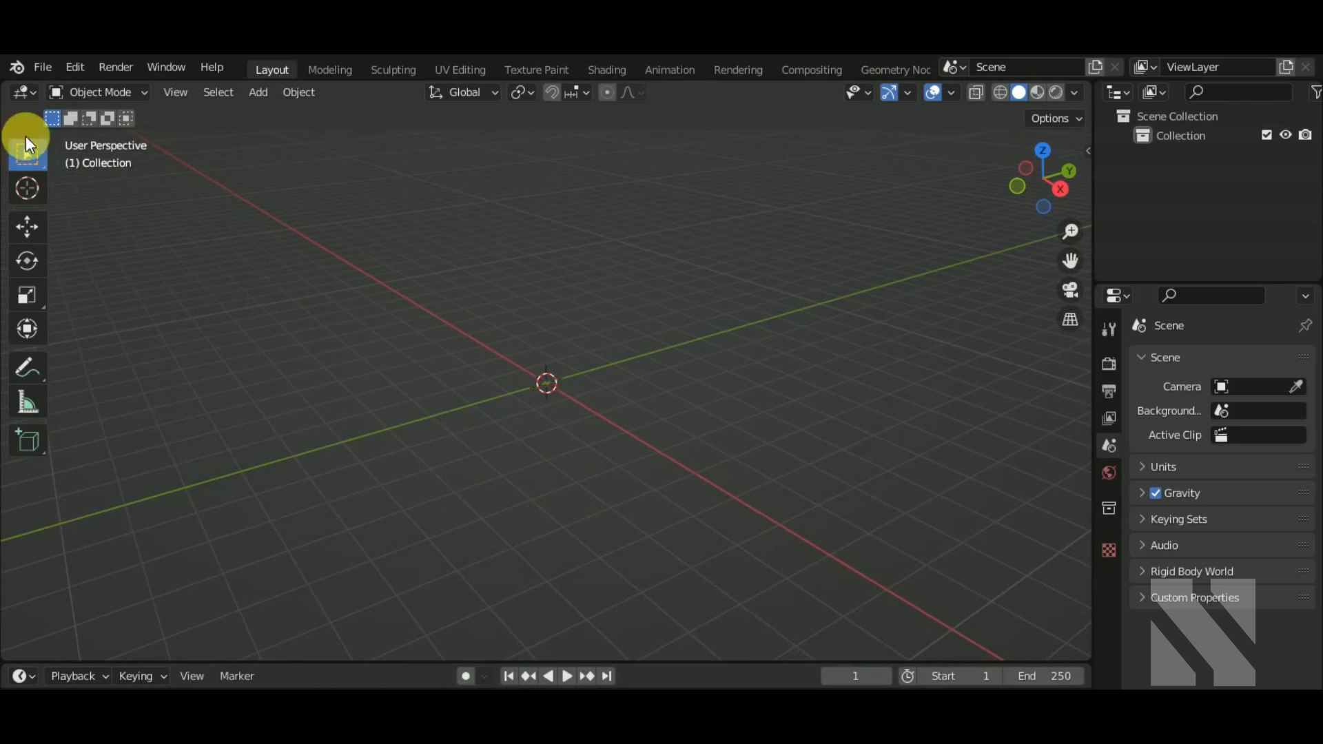
# Switch to Blender and import "stool w textures.obj" as a Wavefront OBJ into the empty scene
pyautogui.click(45, 69)
pyautogui.moveTo(129, 324)
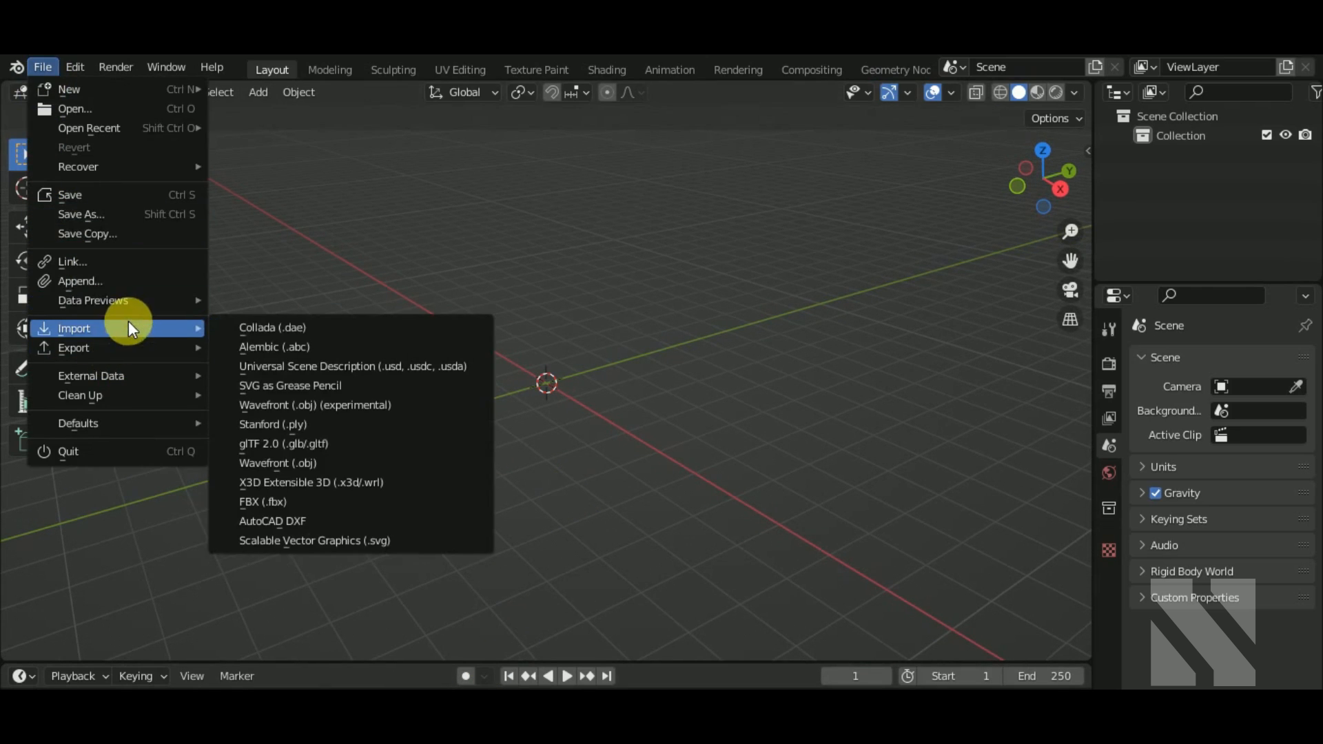
pyautogui.click(415, 462)
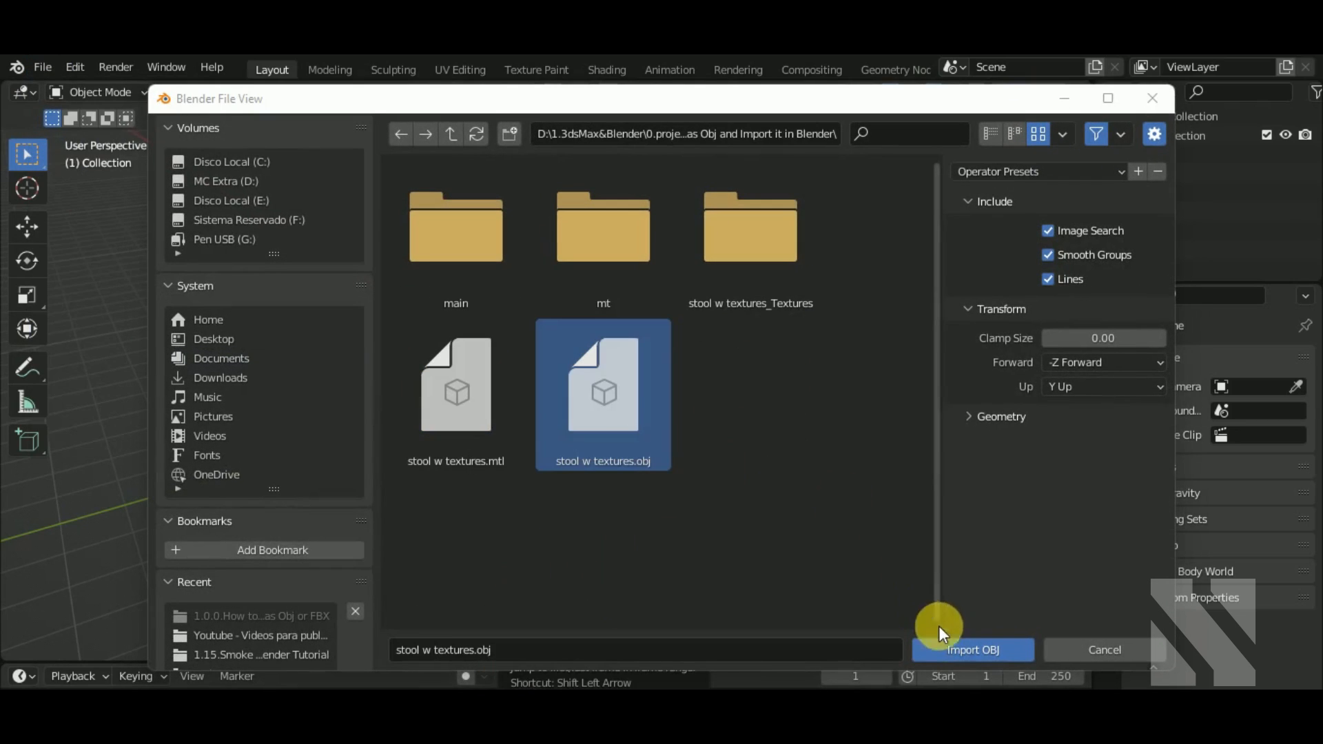
pyautogui.click(953, 648)
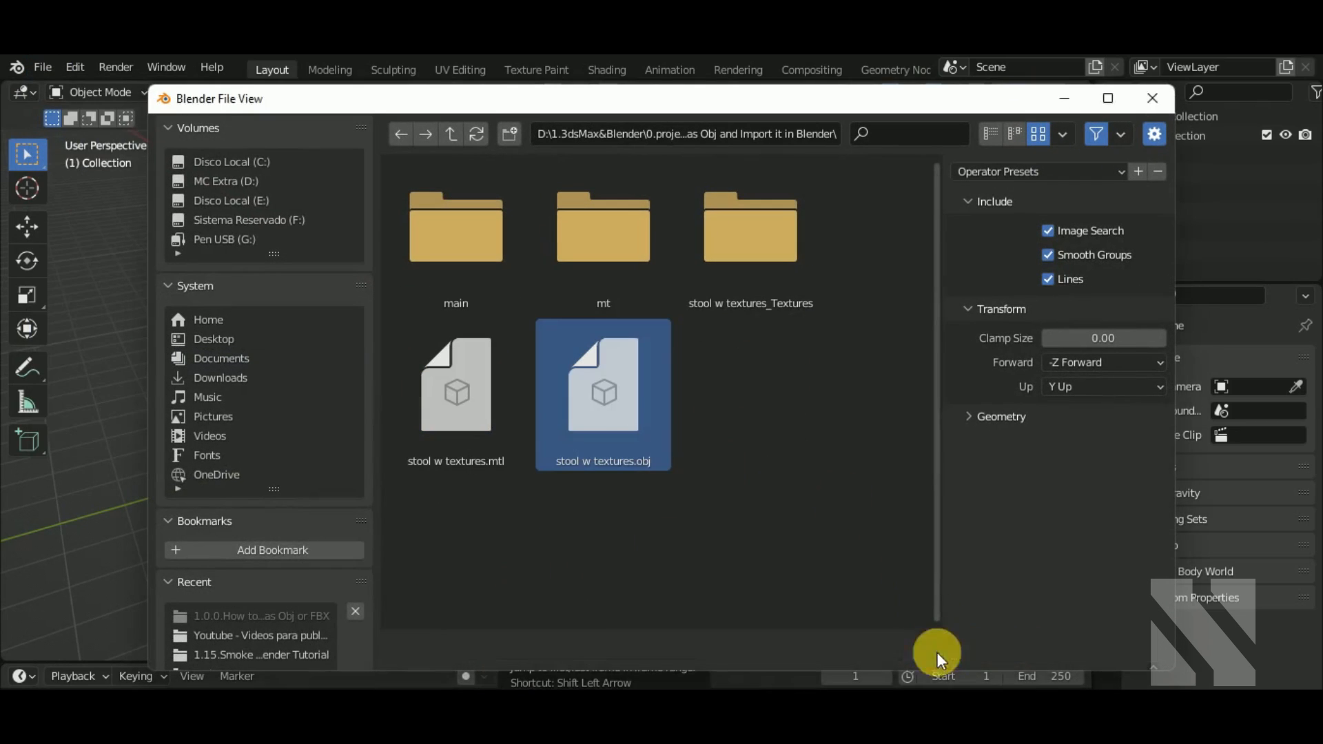
pyautogui.scroll(5, 591, 375)
pyautogui.keyDown('shift'); pyautogui.moveTo(727, 400); pyautogui.dragTo(753, 488, button='middle'); pyautogui.keyUp('shift')
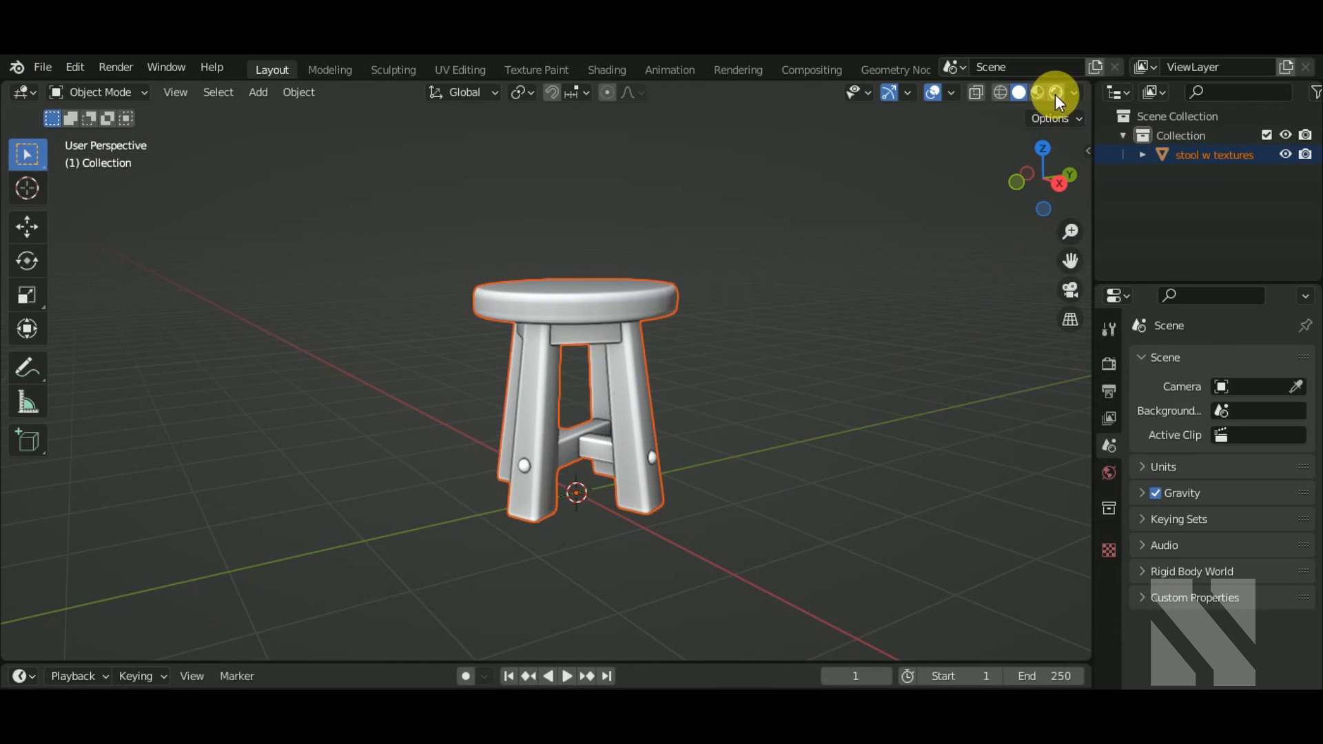
# Show the viewport in Material Preview shading and select the imported stool
pyautogui.click(1037, 92)
pyautogui.moveTo(785, 453)
pyautogui.mouseDown(button='middle')
pyautogui.moveTo(788, 469)
pyautogui.moveTo(618, 406)
pyautogui.moveTo(730, 448)
pyautogui.moveTo(676, 411)
pyautogui.moveTo(700, 419)
pyautogui.mouseUp(button='middle')
pyautogui.click(658, 415)
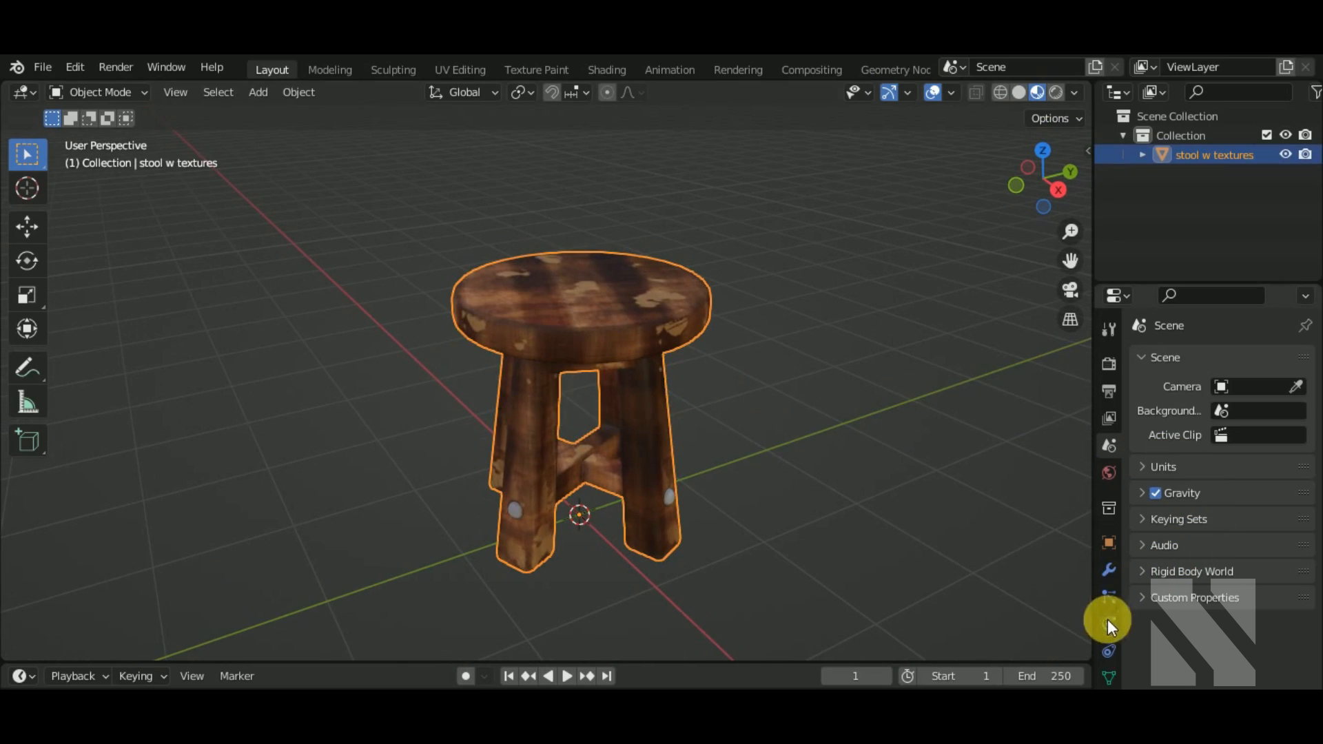
# Open the stool's material properties and enlarge the properties area to show more material settings
pyautogui.moveTo(1166, 284); pyautogui.dragTo(1149, 253)
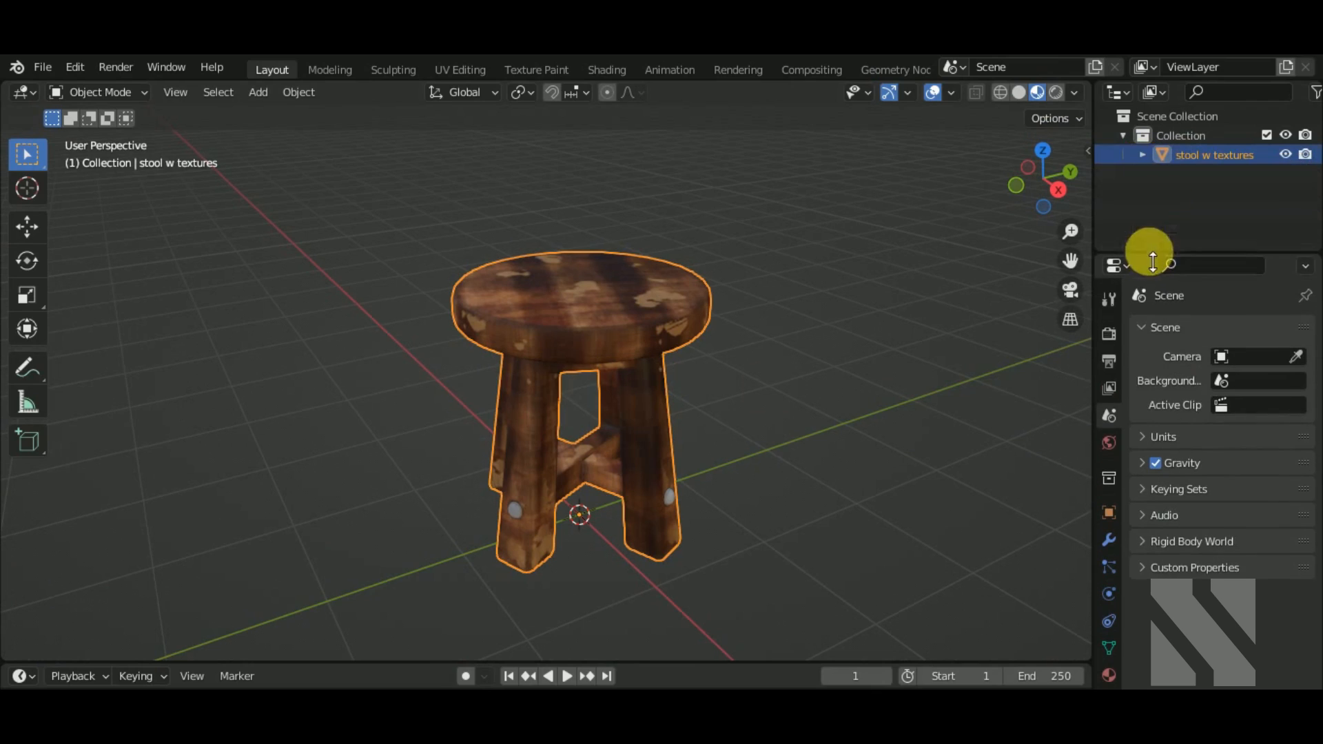
pyautogui.click(1142, 154)
pyautogui.click(1103, 668)
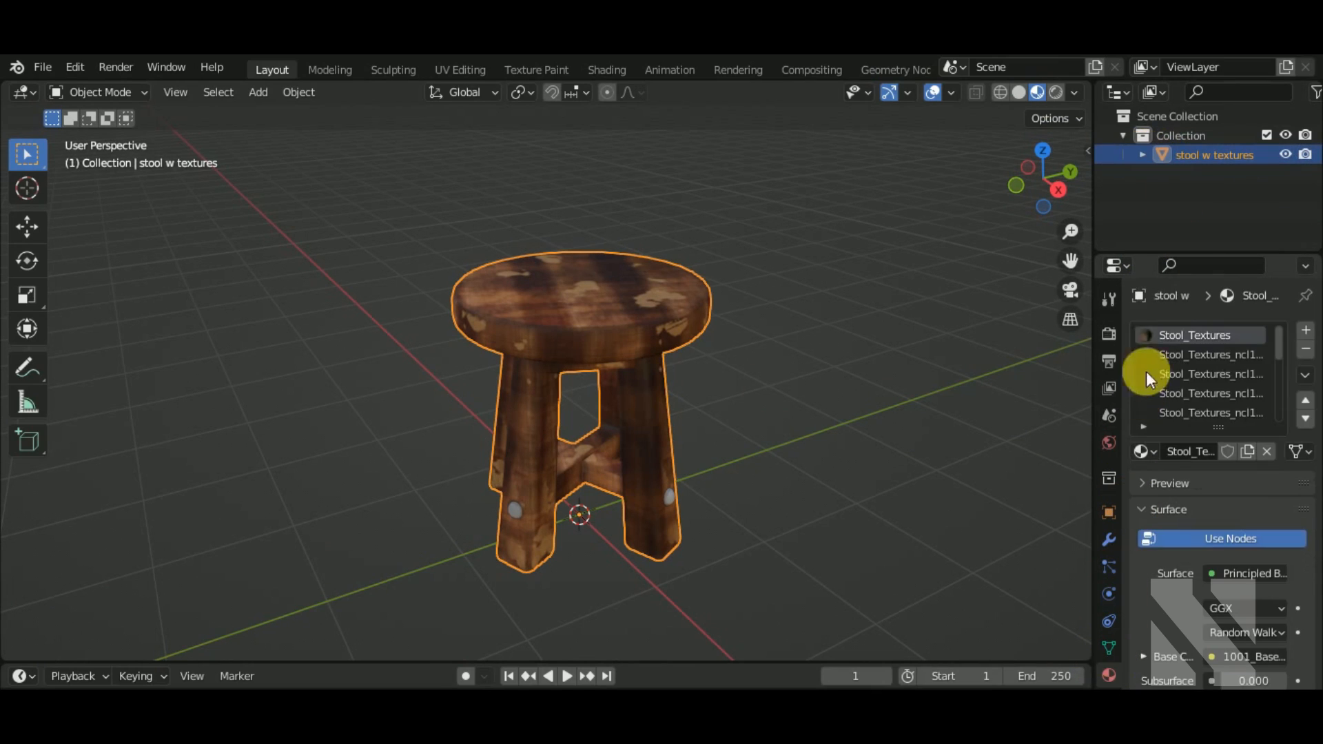
pyautogui.moveTo(1159, 255); pyautogui.dragTo(1165, 202)
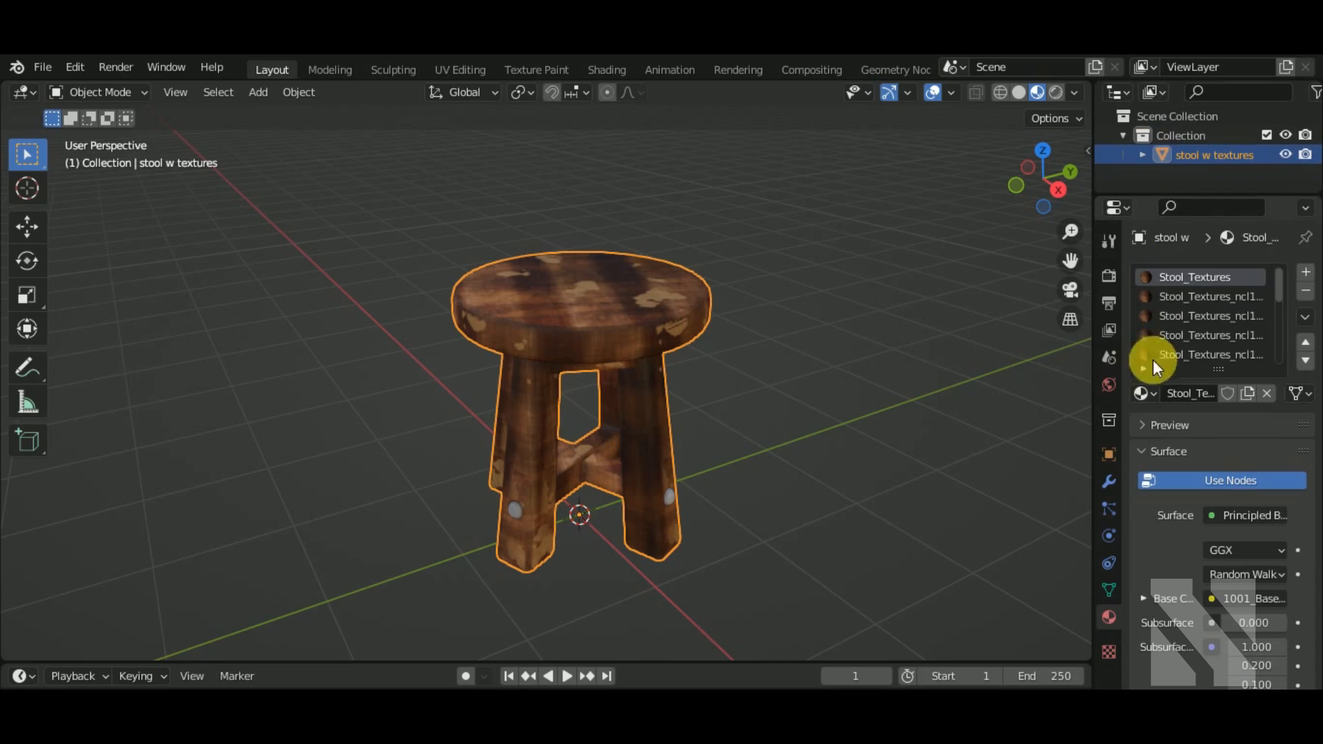
pyautogui.moveTo(788, 502); pyautogui.dragTo(705, 411, button='middle')
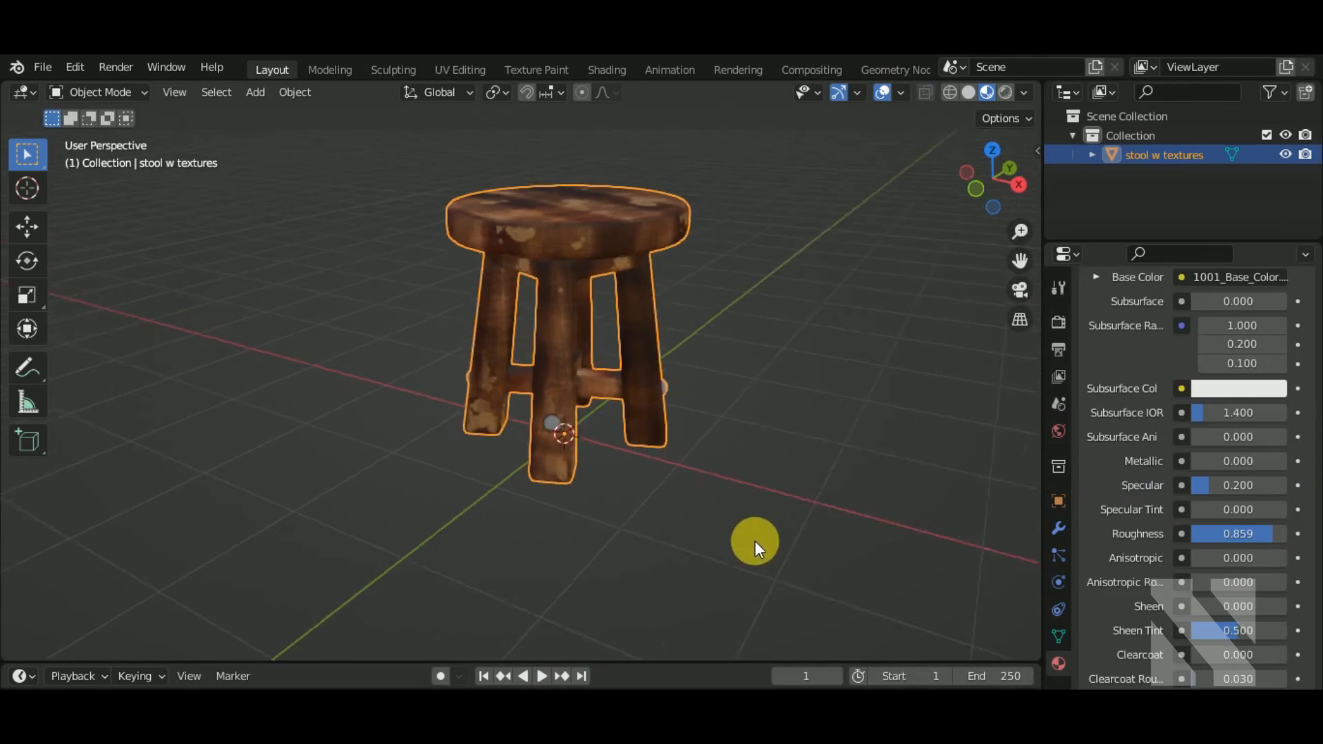
pyautogui.moveTo(755, 540); pyautogui.dragTo(826, 515, button='middle')
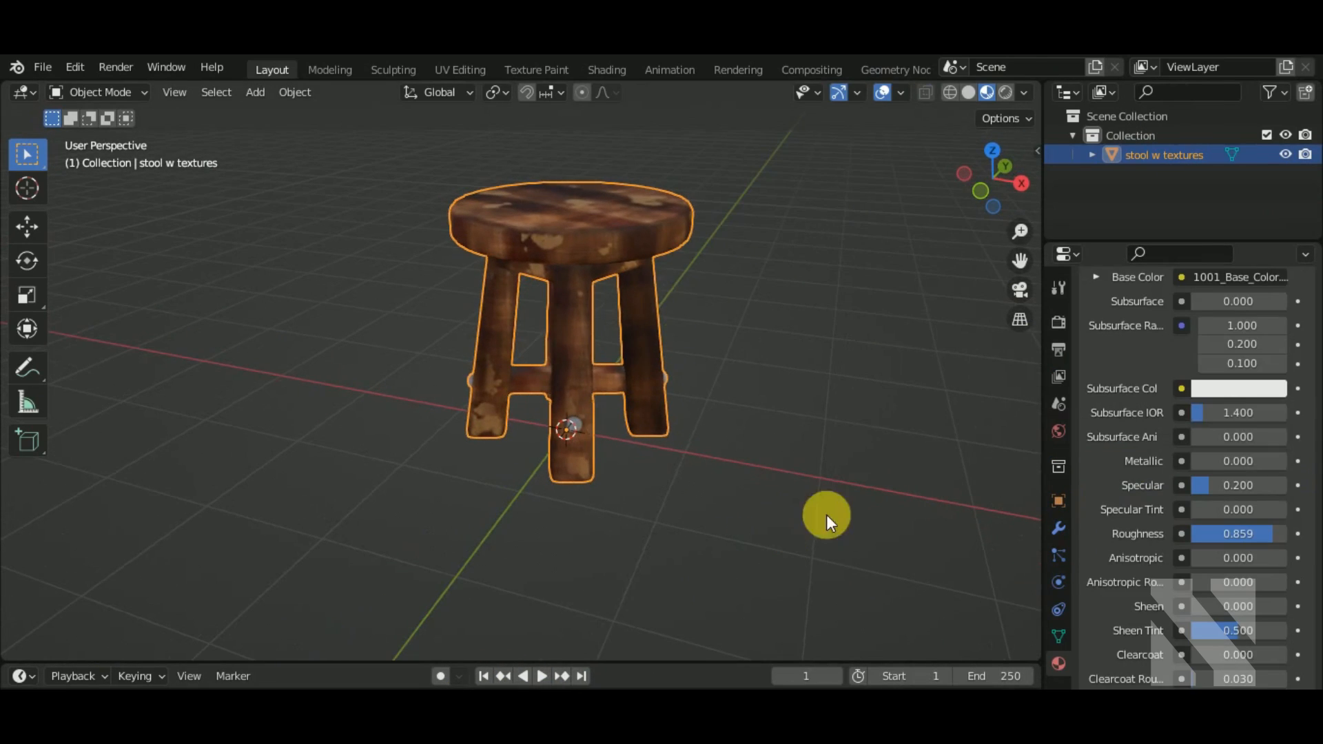
# Select all faces of the stool mesh and convert its triangles to quads
pyautogui.press('Tab')
pyautogui.moveTo(673, 296); pyautogui.dragTo(695, 312, button='middle')
pyautogui.press('a')
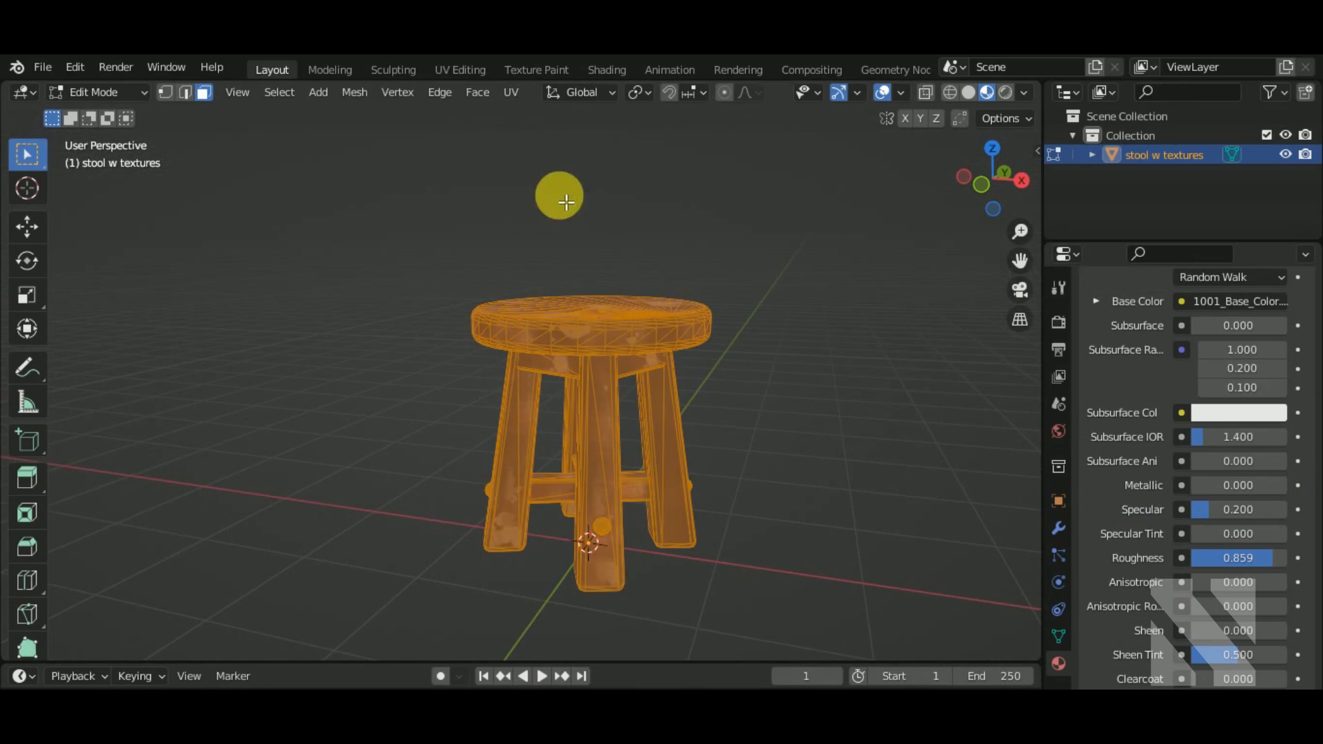
pyautogui.click(482, 94)
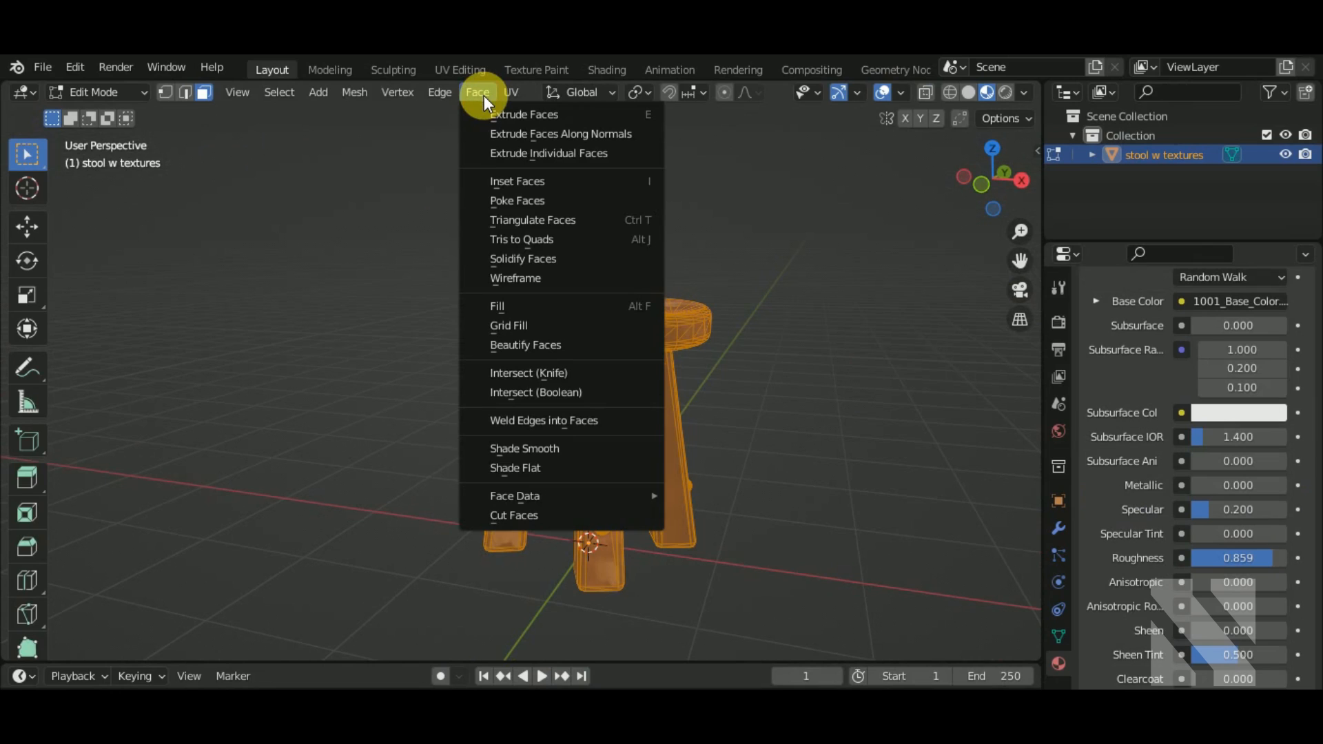
pyautogui.click(547, 239)
pyautogui.moveTo(553, 243); pyautogui.dragTo(644, 420, button='middle')
pyautogui.press('Tab')
# Select all faces of the stool's round seat and separate them into their own object
pyautogui.press('Tab')
pyautogui.click(609, 327)
pyautogui.moveTo(638, 356); pyautogui.dragTo(651, 371, button='middle')
pyautogui.press('ctrl+KP_Add')
pyautogui.press('ctrl+KP_Add')
pyautogui.press('ctrl+KP_Add')
pyautogui.press('ctrl+KP_Add')
pyautogui.press('ctrl+KP_Add')
pyautogui.press('ctrl+KP_Add')
pyautogui.press('ctrl+KP_Add')
pyautogui.press('ctrl+KP_Add')
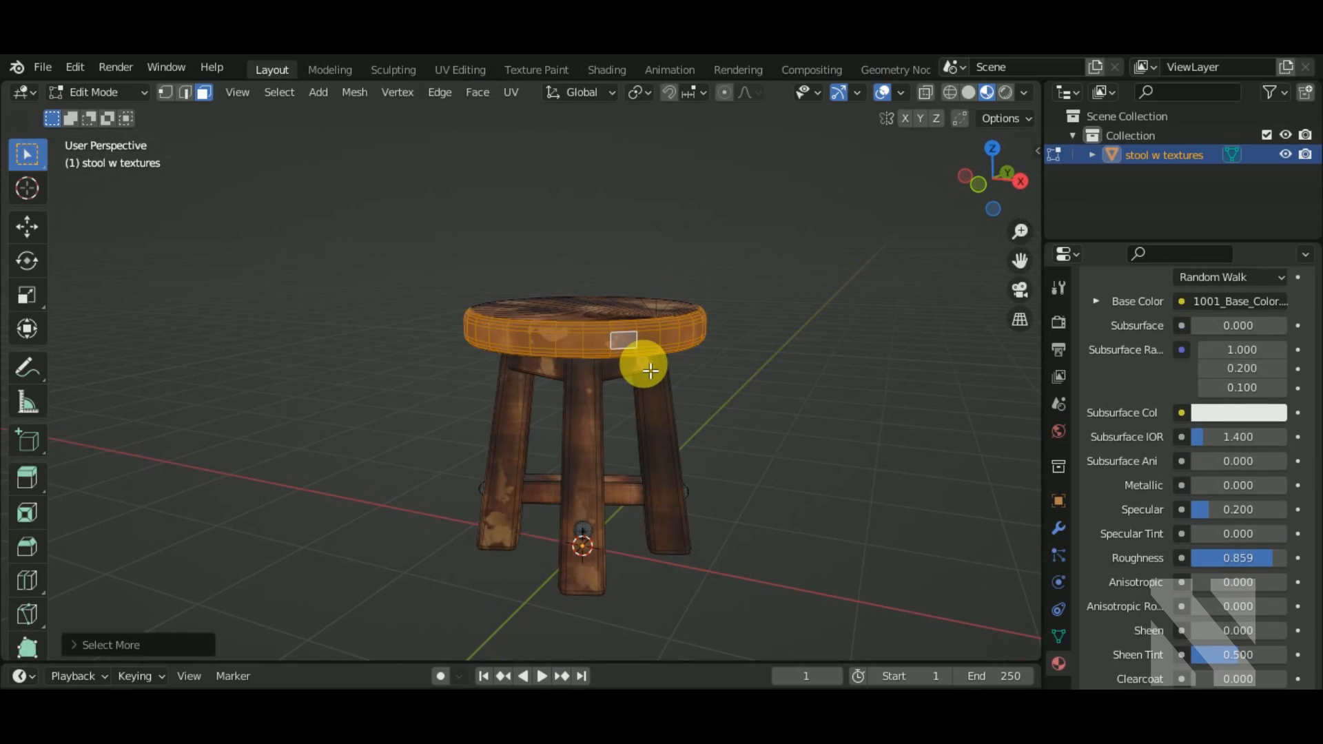
pyautogui.moveTo(651, 370); pyautogui.dragTo(632, 431, button='middle')
pyautogui.keyDown('shift'); pyautogui.click(582, 406); pyautogui.keyUp('shift')
pyautogui.press('ctrl+KP_Add')
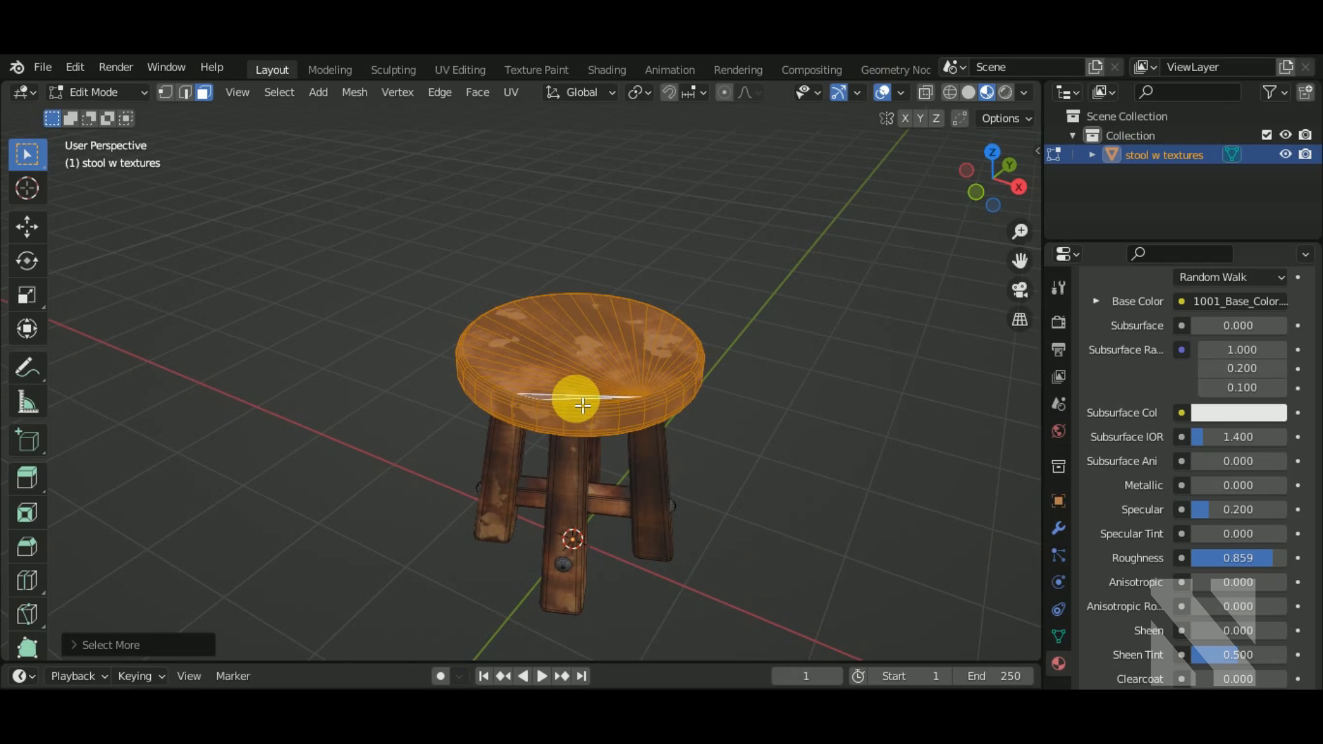
pyautogui.press('p')
pyautogui.click(576, 403)
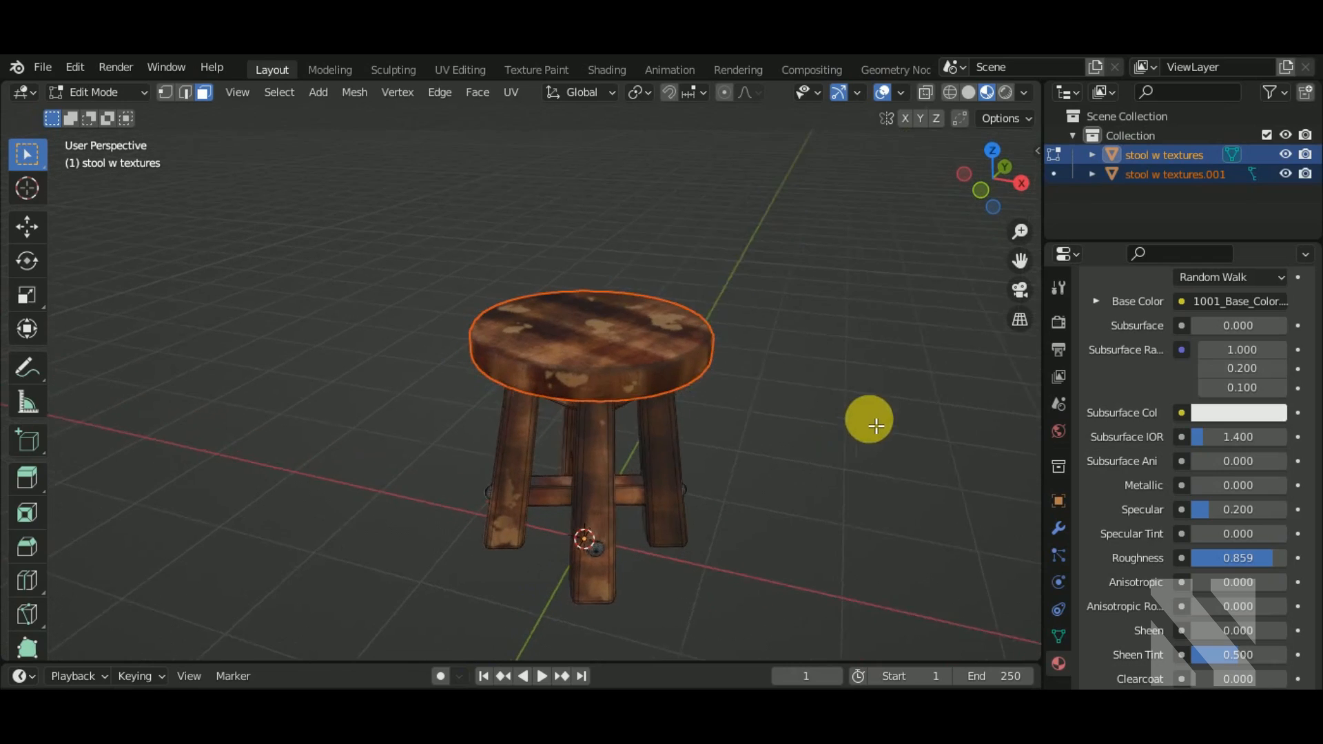
pyautogui.press('Tab')
# Select the separated seat and set its material's Roughness to about 0.409
pyautogui.click(640, 354)
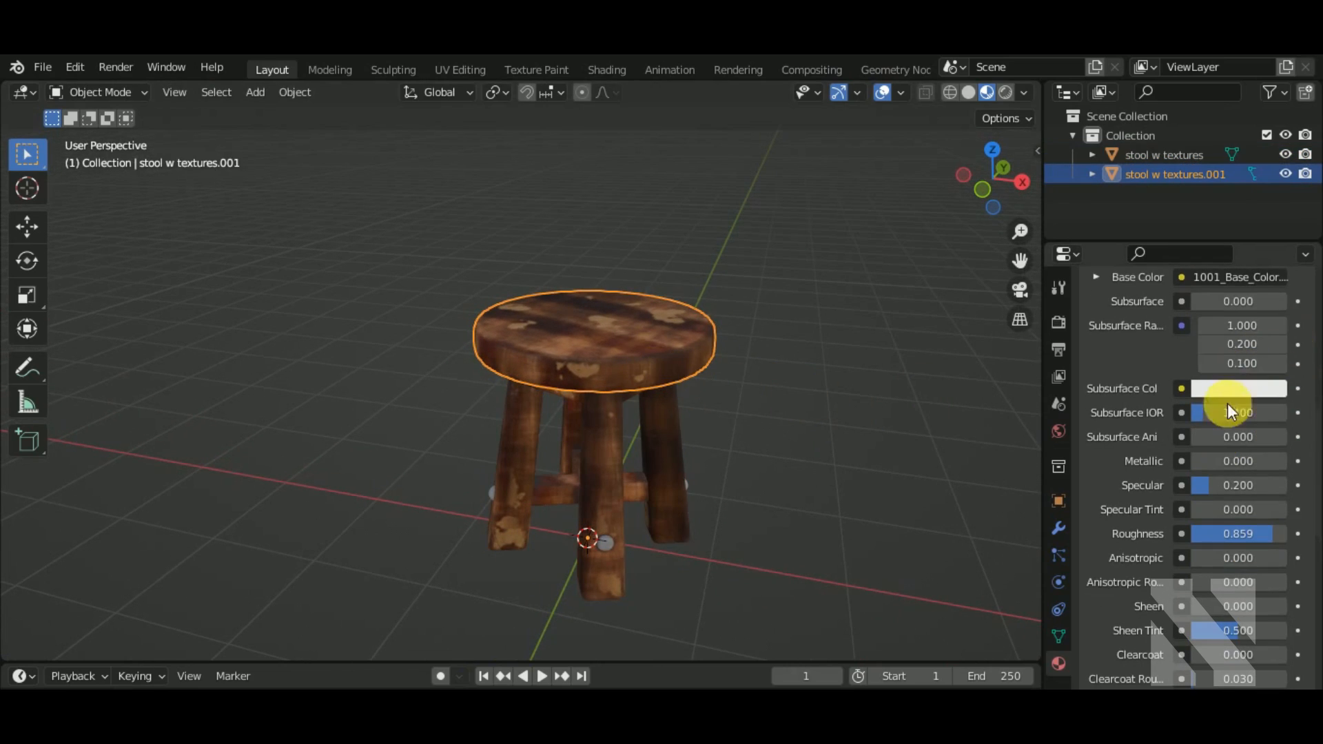
pyautogui.scroll(10, 1185, 437)
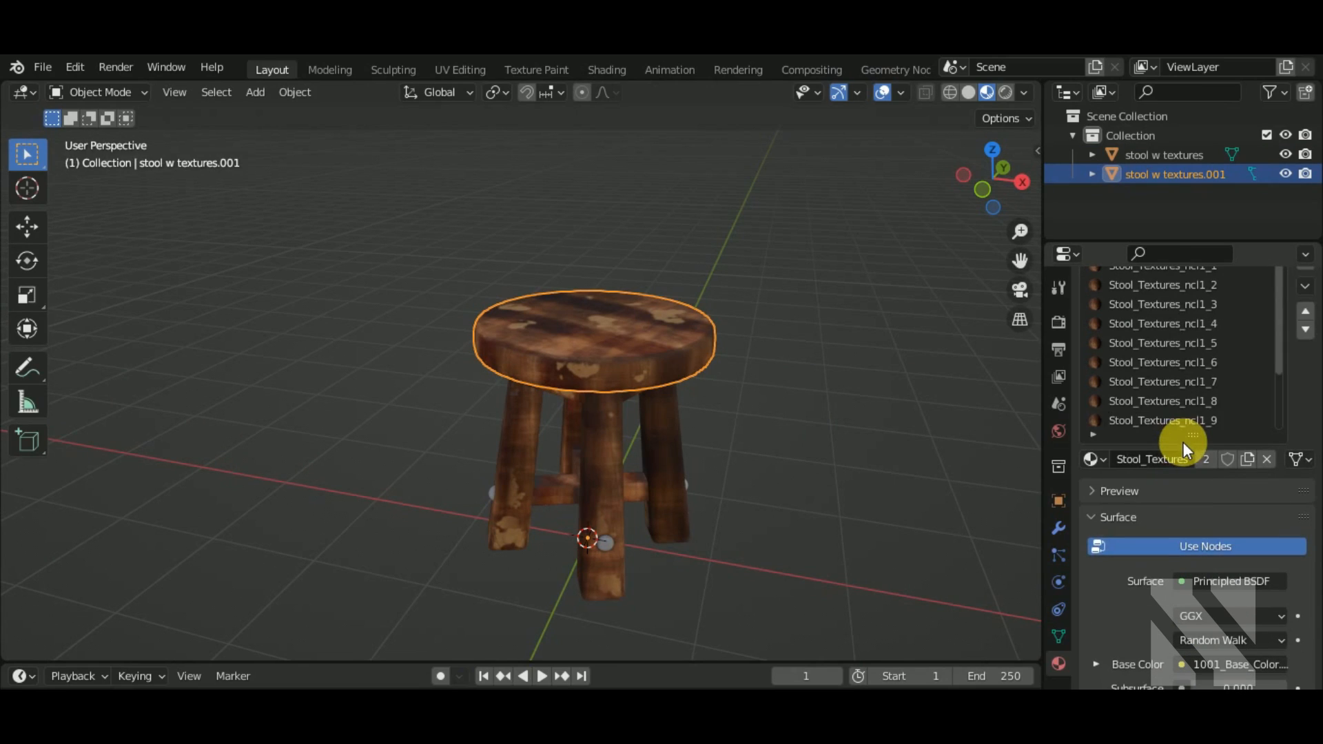
pyautogui.scroll(-6, 1211, 569)
pyautogui.scroll(-5, 1152, 570)
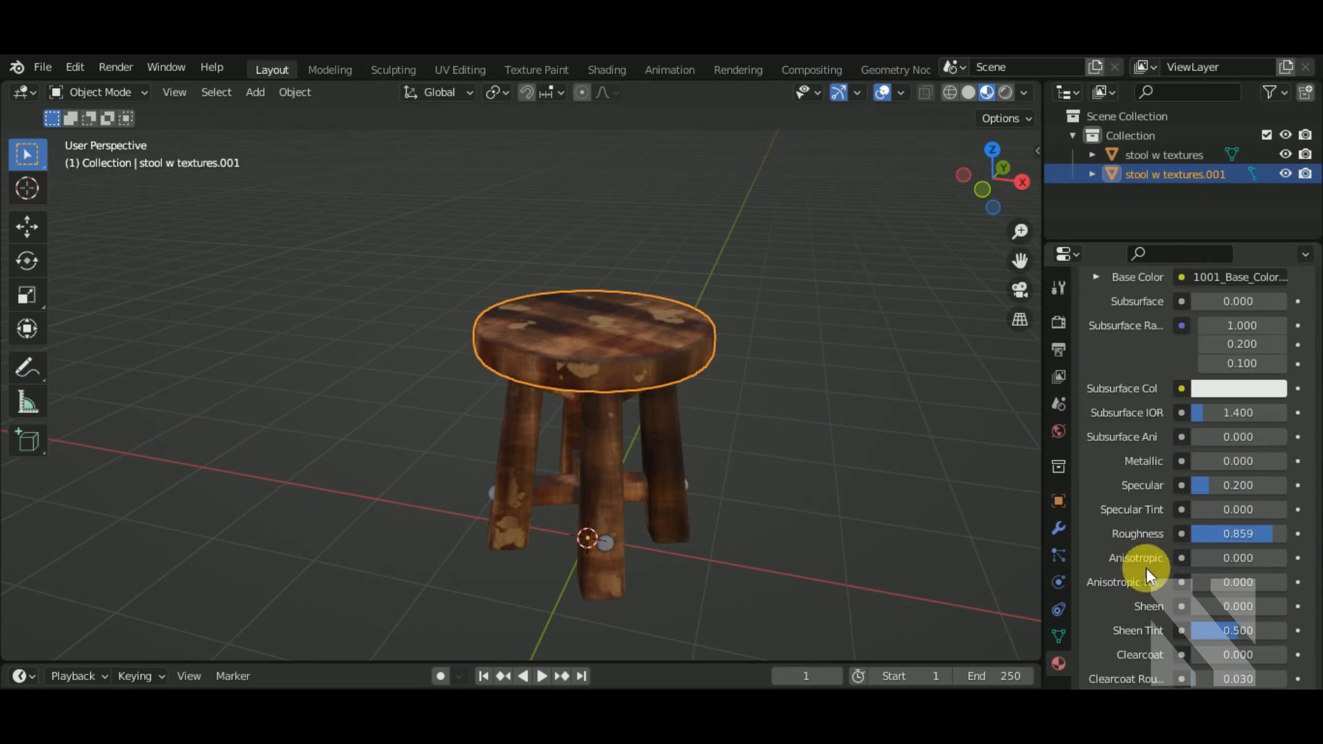
pyautogui.moveTo(1259, 537); pyautogui.dragTo(1209, 536)
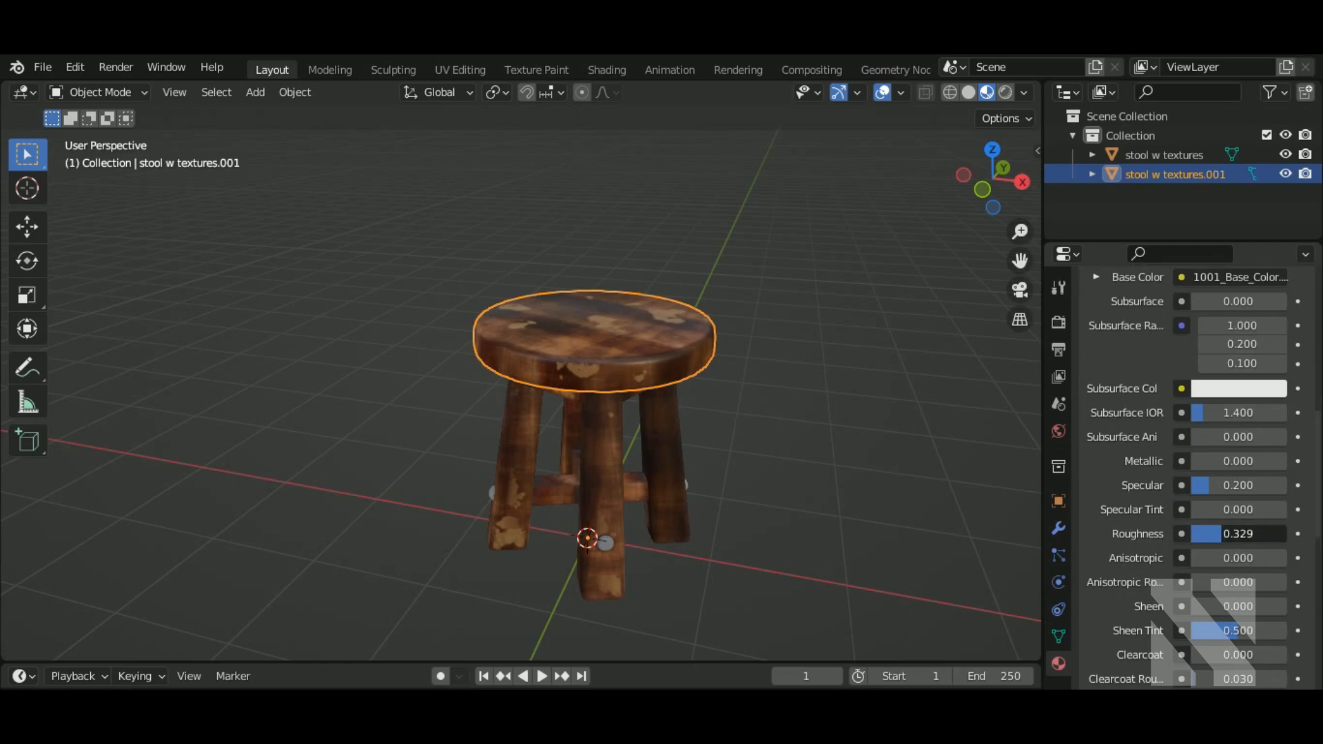
pyautogui.moveTo(724, 481); pyautogui.dragTo(826, 486, button='middle')
pyautogui.scroll(3, 693, 351)
pyautogui.keyDown('shift'); pyautogui.moveTo(692, 352); pyautogui.dragTo(676, 407, button='middle'); pyautogui.keyUp('shift')
pyautogui.moveTo(1226, 534)
pyautogui.mouseDown()
pyautogui.moveTo(1205, 535)
pyautogui.moveTo(1225, 535)
pyautogui.mouseUp()
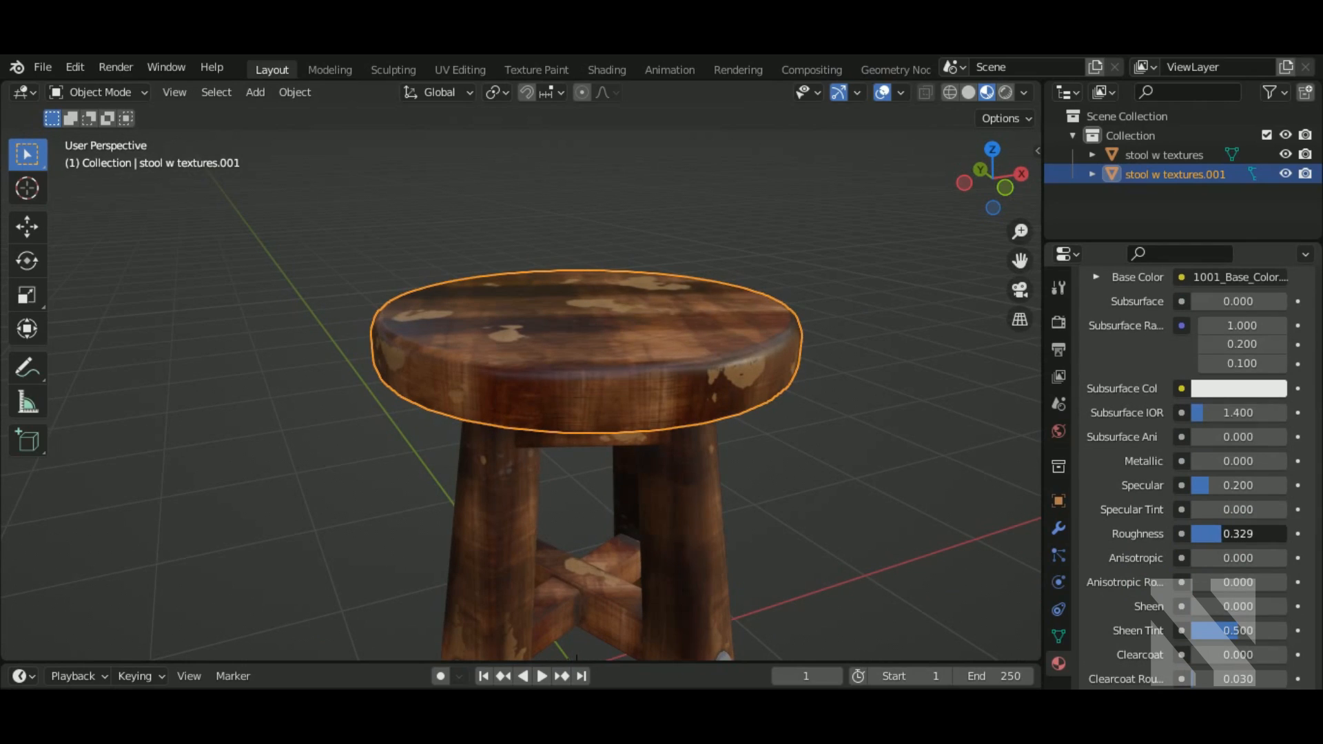
# Select the four round metal caps on the stool's legs and separate them into their own object
pyautogui.moveTo(978, 530); pyautogui.dragTo(643, 523, button='middle')
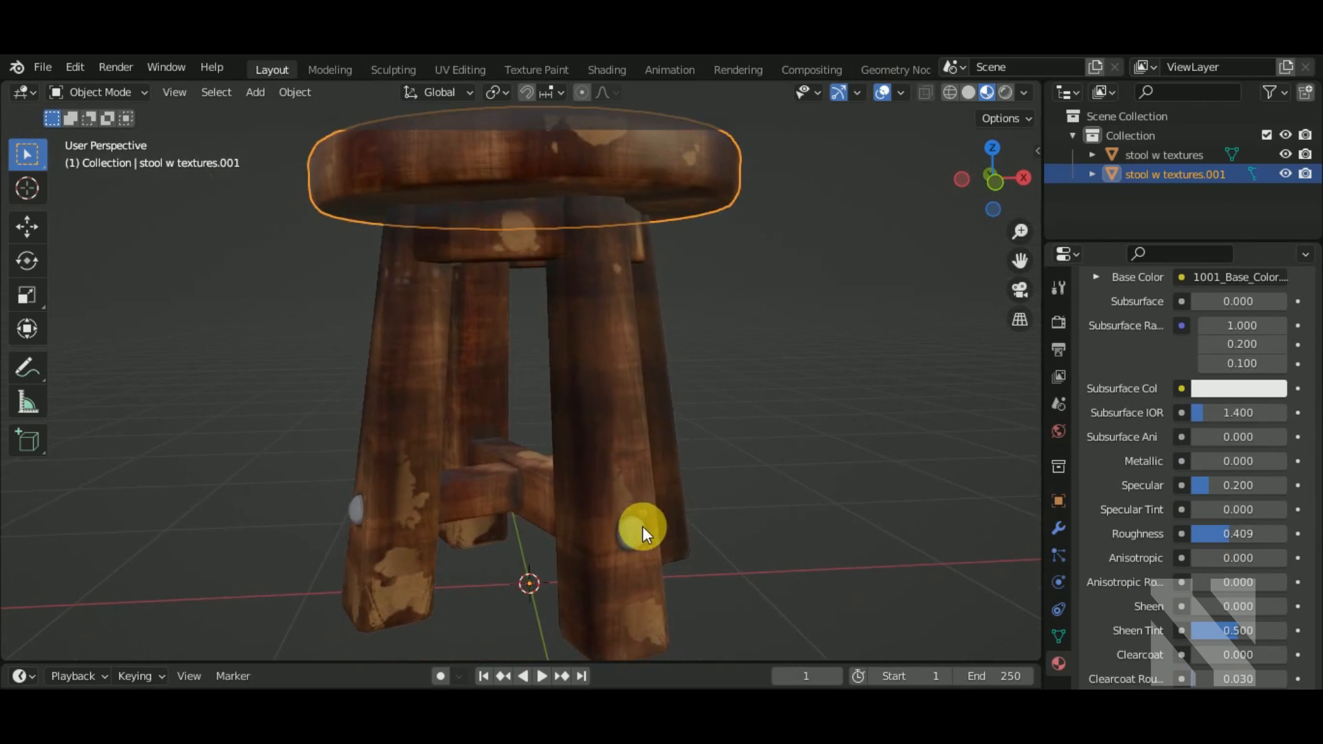
pyautogui.click(639, 533)
pyautogui.press('Tab')
pyautogui.click(634, 535)
pyautogui.press('ctrl+KP_Add')
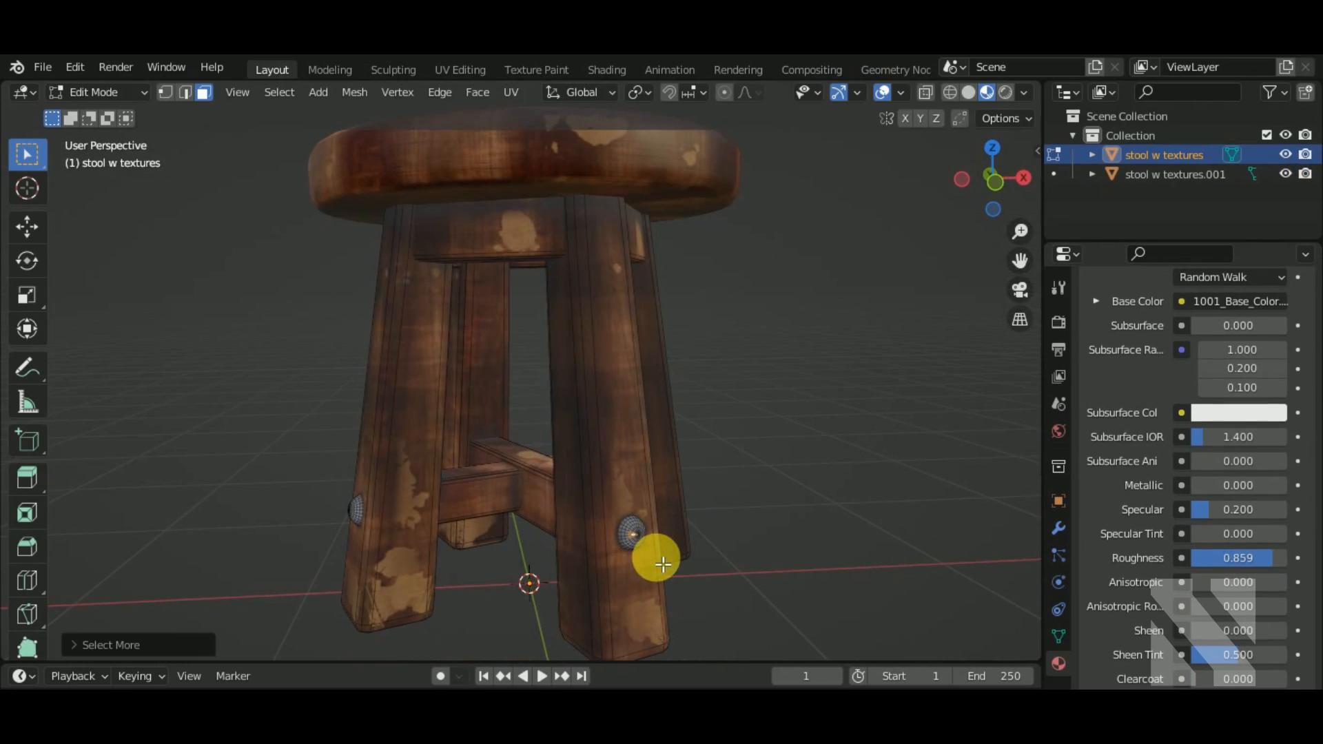
pyautogui.hotkey('shift', 'z')
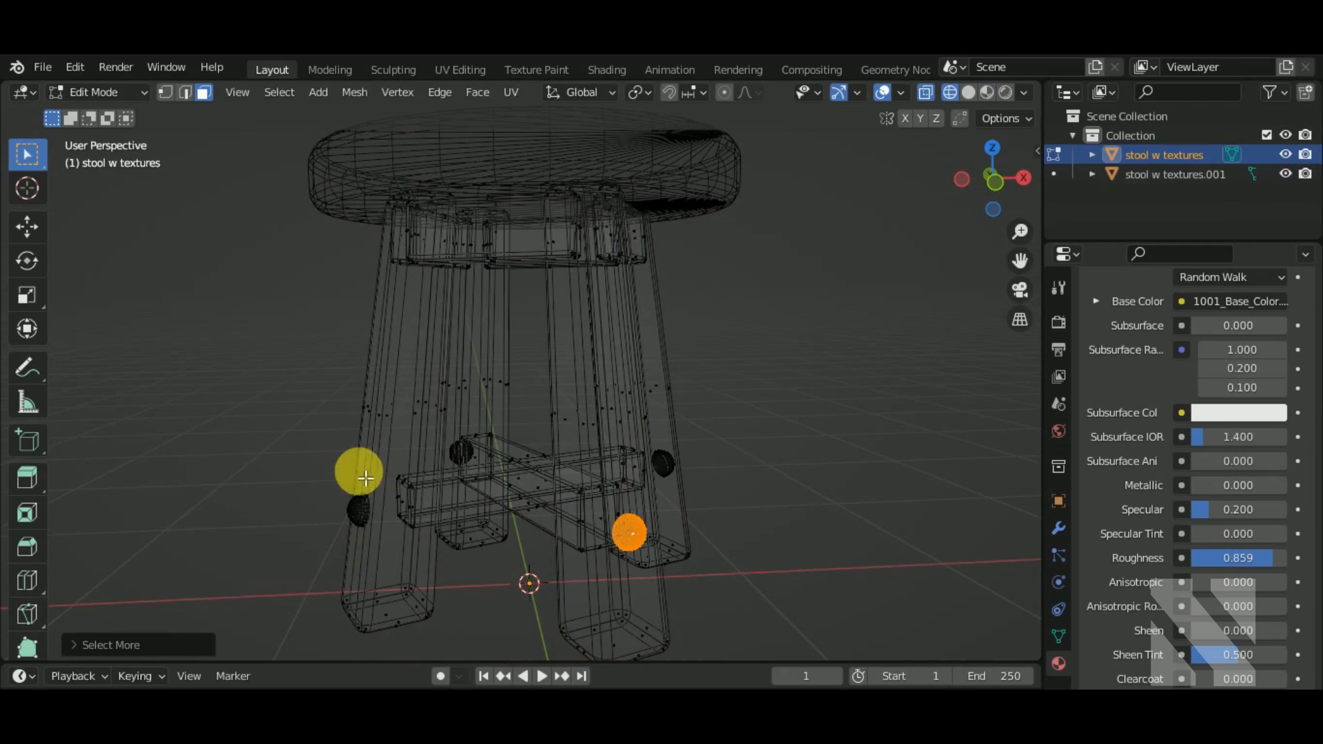
pyautogui.keyDown('shift'); pyautogui.moveTo(298, 476); pyautogui.dragTo(425, 617); pyautogui.keyUp('shift')
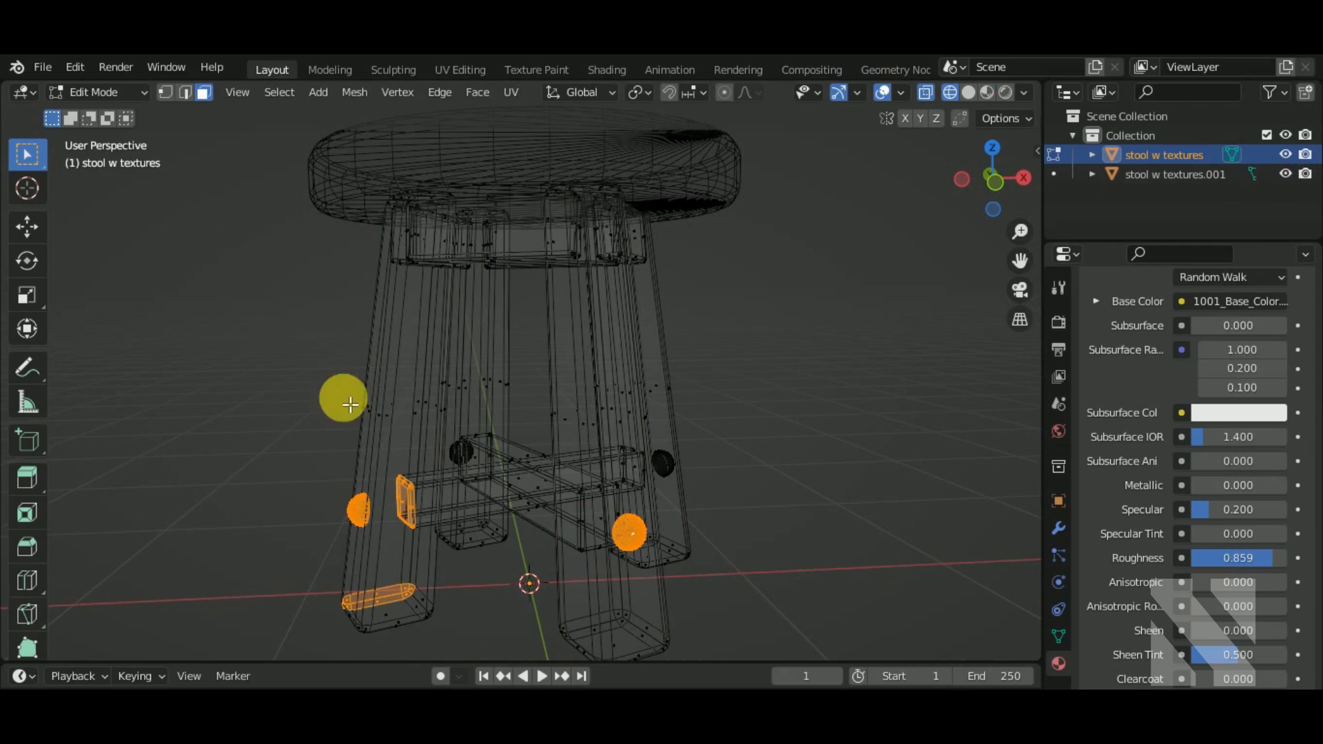
pyautogui.hotkey('ctrl', 'z')
pyautogui.keyDown('shift'); pyautogui.moveTo(310, 469); pyautogui.dragTo(354, 534); pyautogui.keyUp('shift')
pyautogui.moveTo(354, 534)
pyautogui.mouseDown(button='middle')
pyautogui.moveTo(532, 561)
pyautogui.moveTo(356, 510)
pyautogui.mouseUp(button='middle')
pyautogui.keyDown('shift'); pyautogui.moveTo(356, 510); pyautogui.dragTo(402, 561); pyautogui.keyUp('shift')
pyautogui.moveTo(402, 561); pyautogui.dragTo(254, 467, button='middle')
pyautogui.keyDown('shift'); pyautogui.moveTo(273, 427); pyautogui.dragTo(380, 514); pyautogui.keyUp('shift')
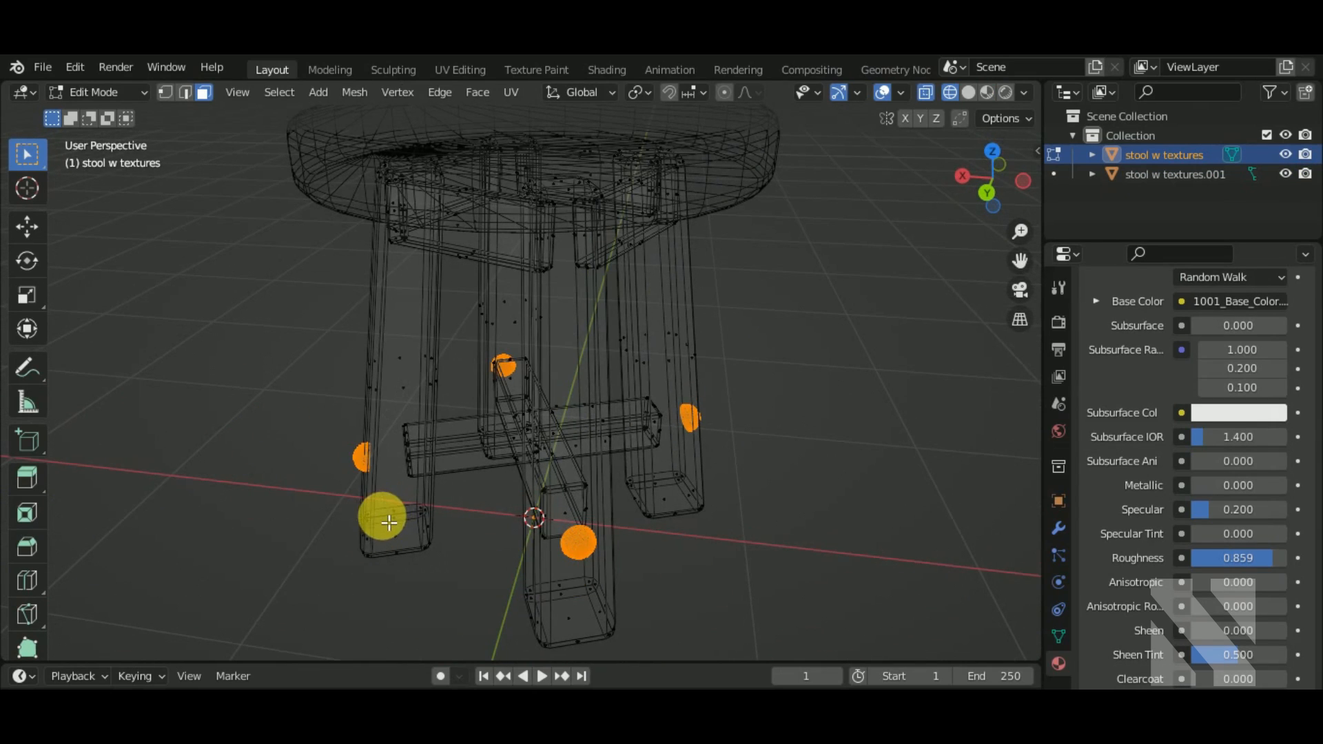
pyautogui.press('p')
pyautogui.click(384, 522)
pyautogui.moveTo(394, 530); pyautogui.dragTo(744, 572, button='middle')
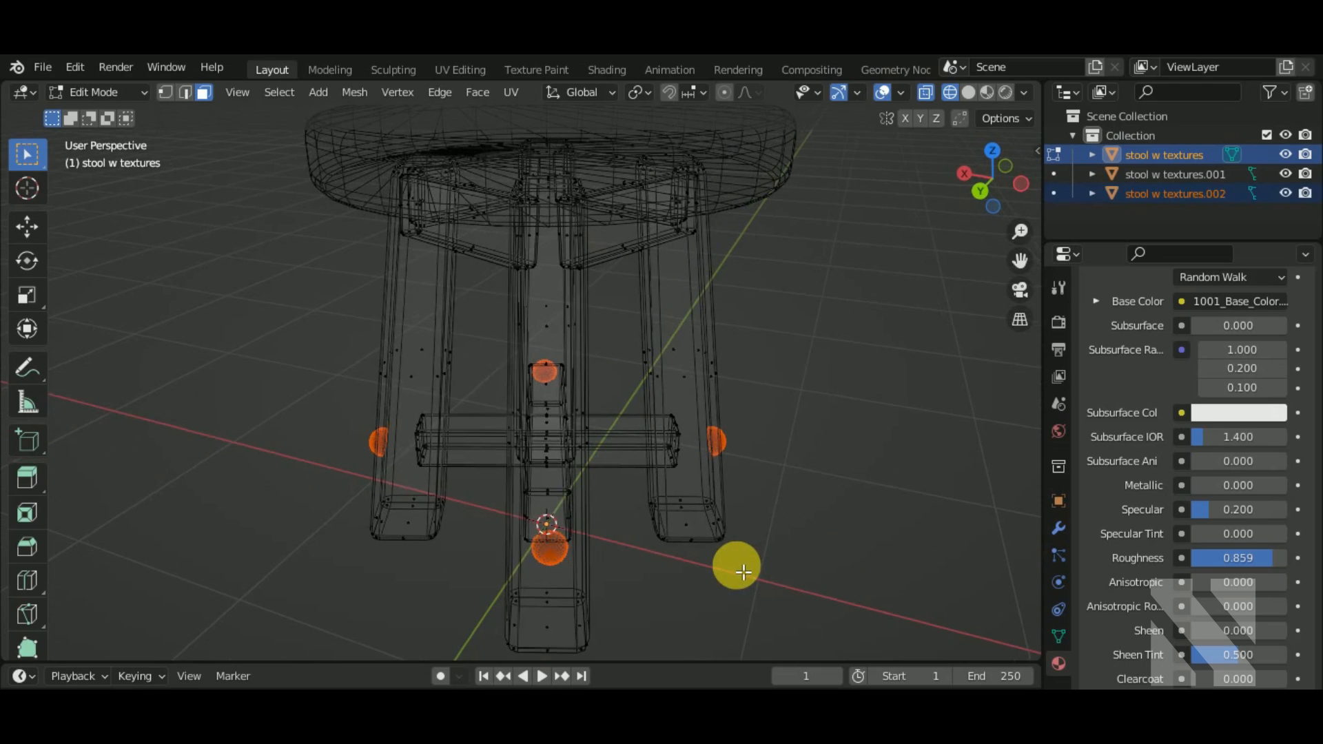
pyautogui.hotkey('shift', 'z')
pyautogui.press('Tab')
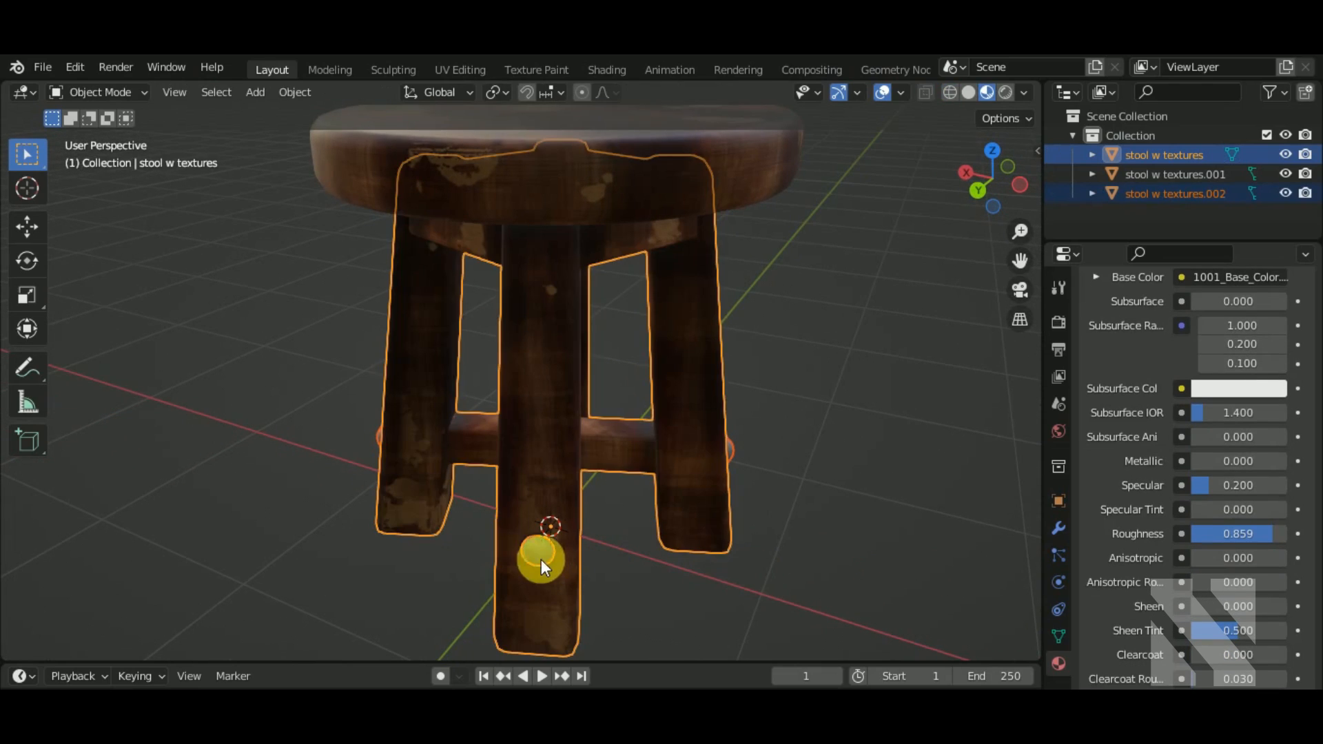
# Select the separated metal caps and set their material's Metallic to 1.000 and Roughness to 0.000
pyautogui.click(540, 558)
pyautogui.moveTo(1193, 463); pyautogui.dragTo(1282, 463)
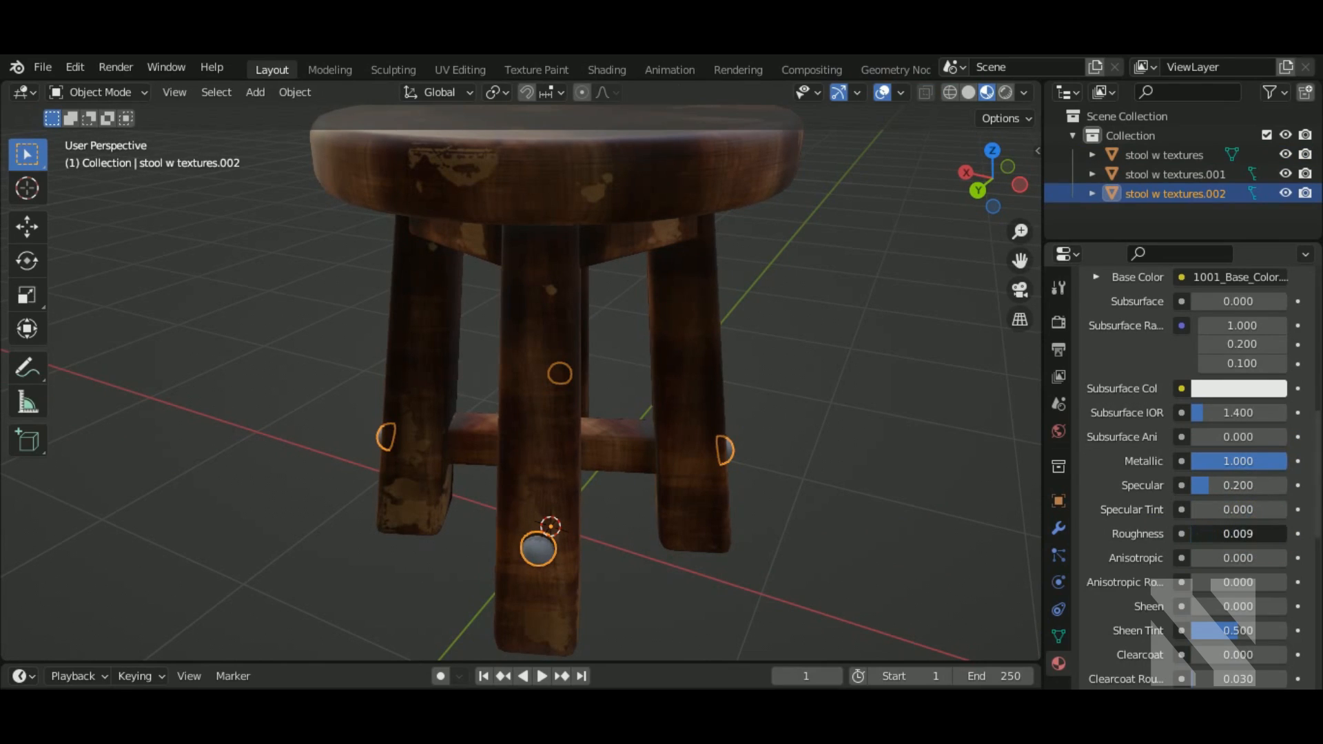
pyautogui.moveTo(1196, 534); pyautogui.dragTo(1192, 535)
pyautogui.moveTo(1027, 548); pyautogui.dragTo(697, 486, button='middle')
pyautogui.press('Tab')
pyautogui.press('Tab')
pyautogui.click(838, 540)
pyautogui.click(602, 445)
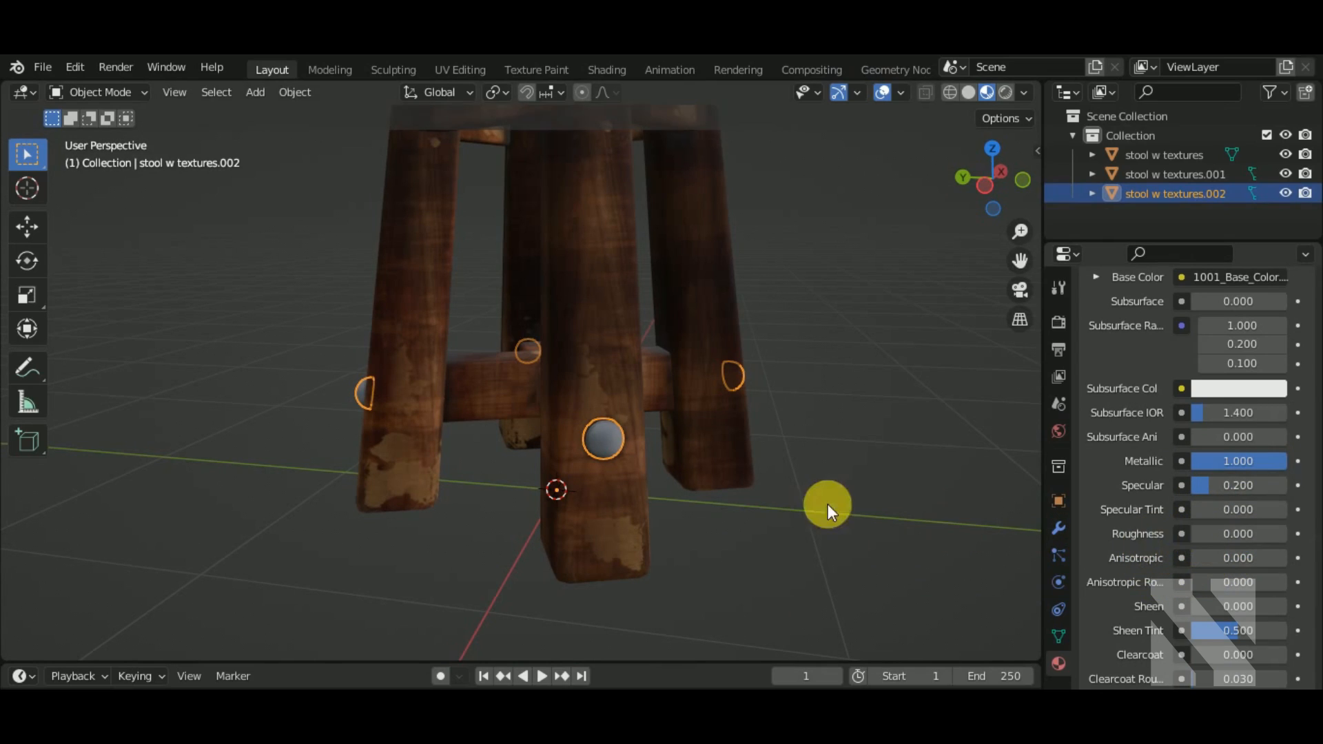
# Pick Stool_Textures_ncl1_7 as the material for the metal caps' active material slot
pyautogui.moveTo(827, 508); pyautogui.dragTo(855, 501, button='middle')
pyautogui.scroll(12, 1165, 382)
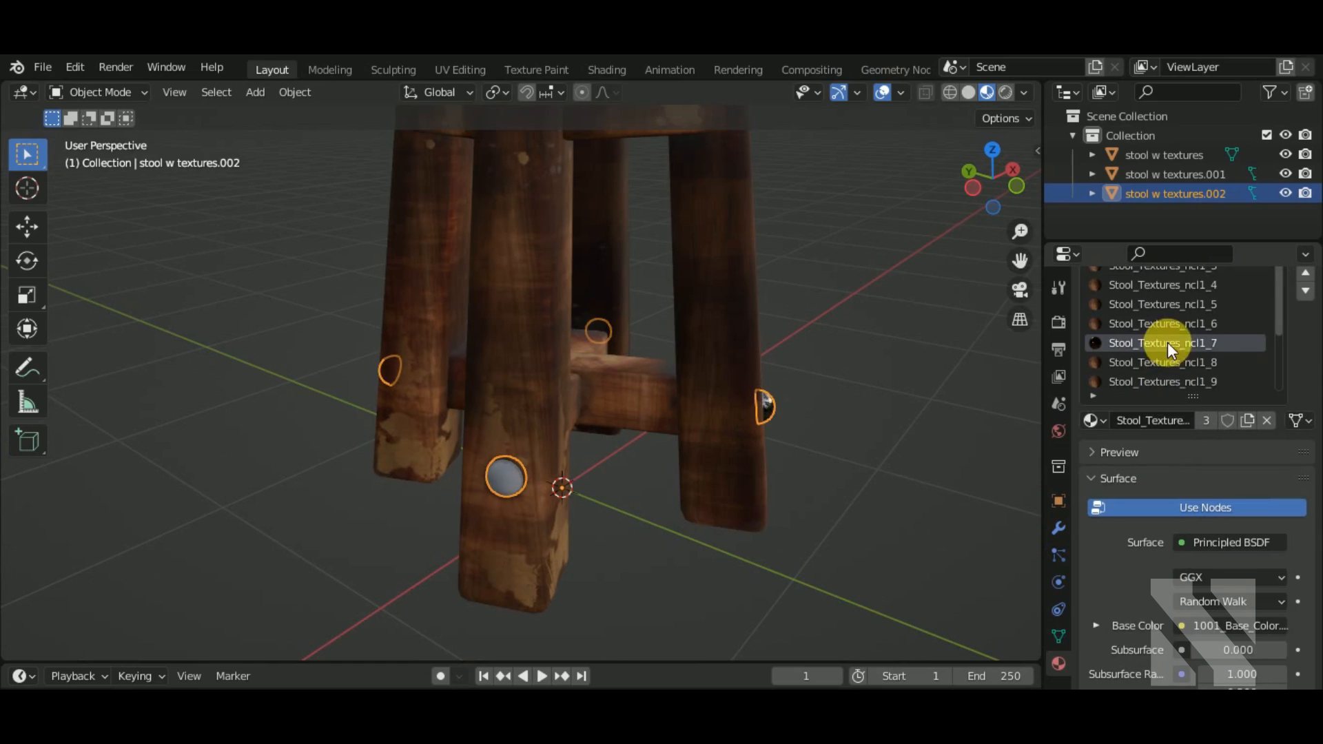
pyautogui.moveTo(637, 564); pyautogui.dragTo(704, 562, button='middle')
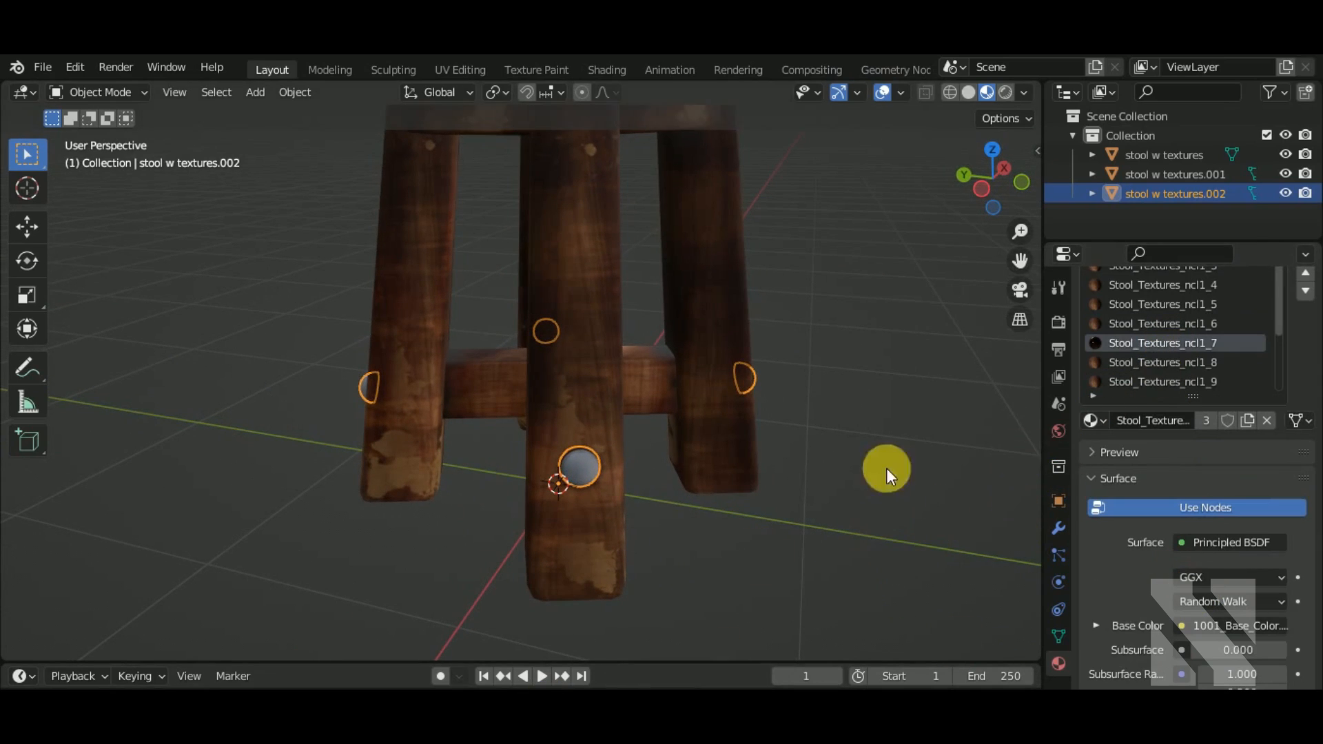
pyautogui.click(1091, 420)
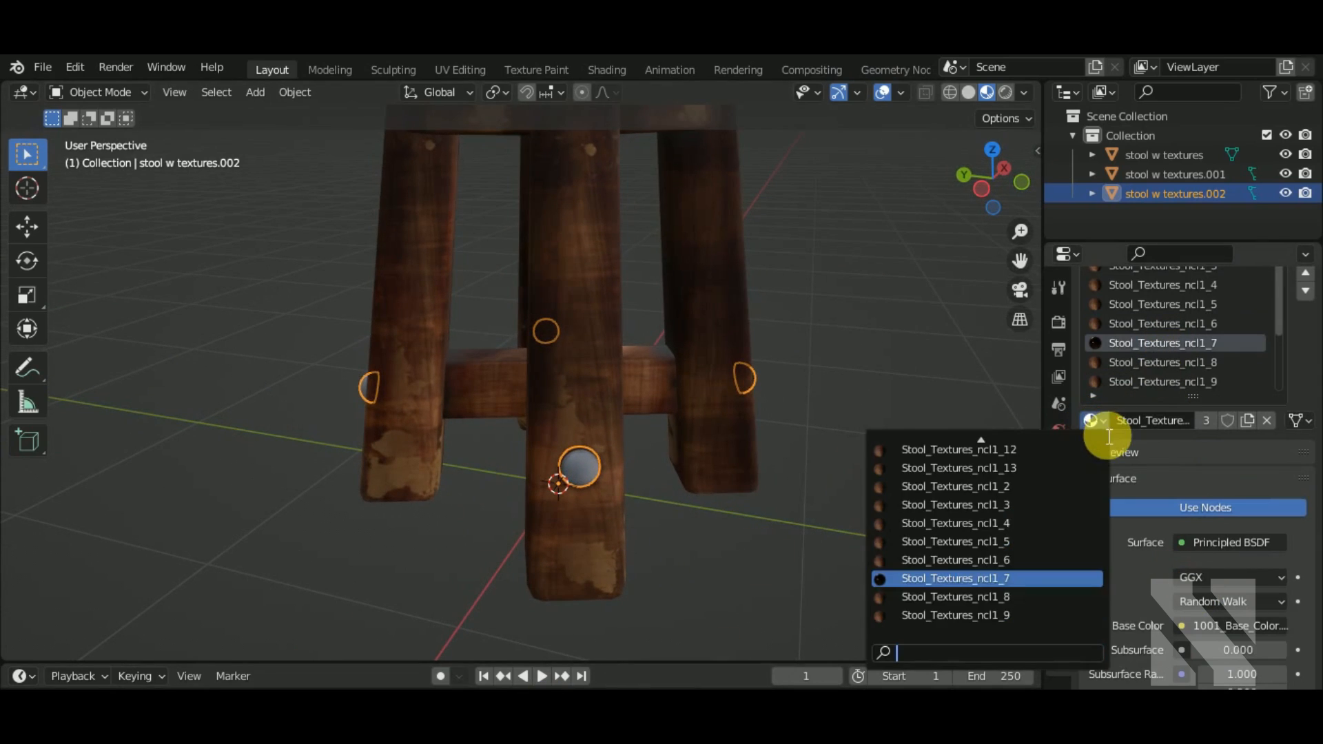
pyautogui.click(993, 572)
# Activate the Stool_Textures_ncl1_9 material slot and set its Roughness to 0.389 and Metallic to 0.940
pyautogui.moveTo(911, 575); pyautogui.dragTo(677, 629, button='middle')
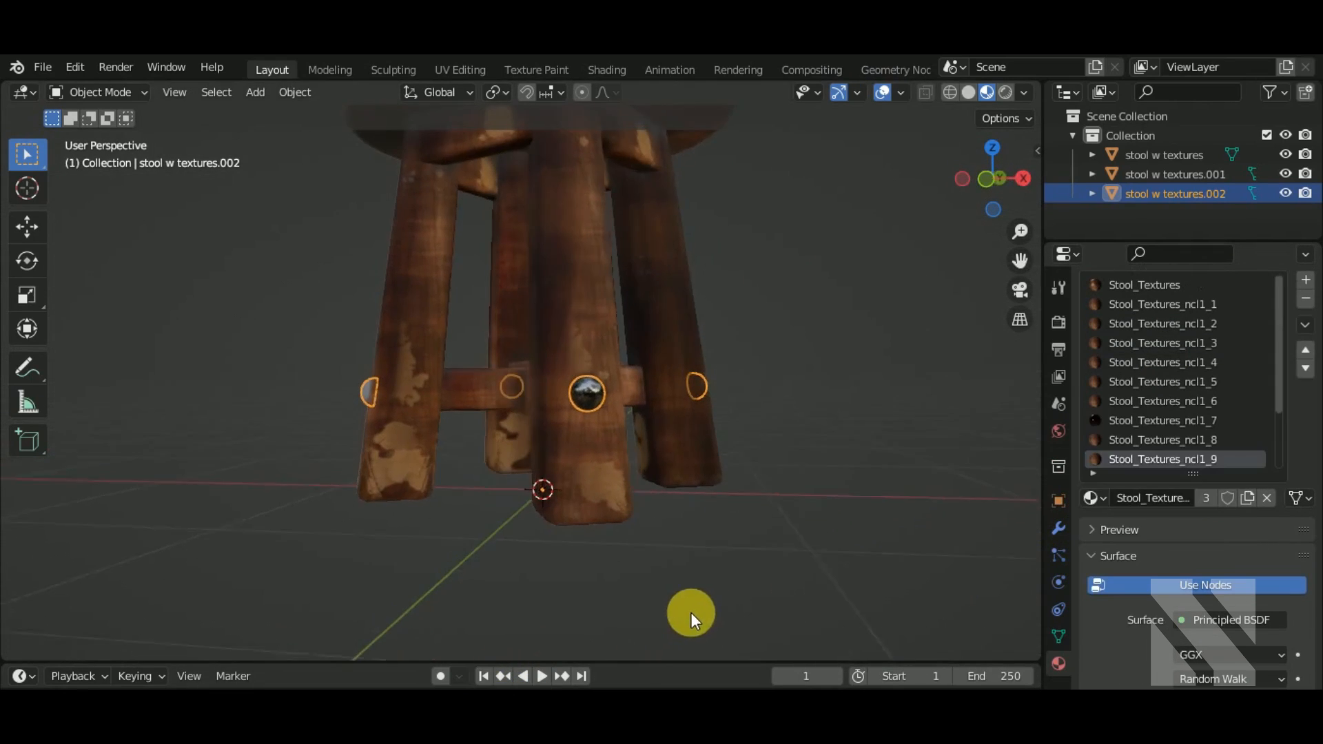
pyautogui.scroll(2, 692, 614)
pyautogui.scroll(-15, 1106, 573)
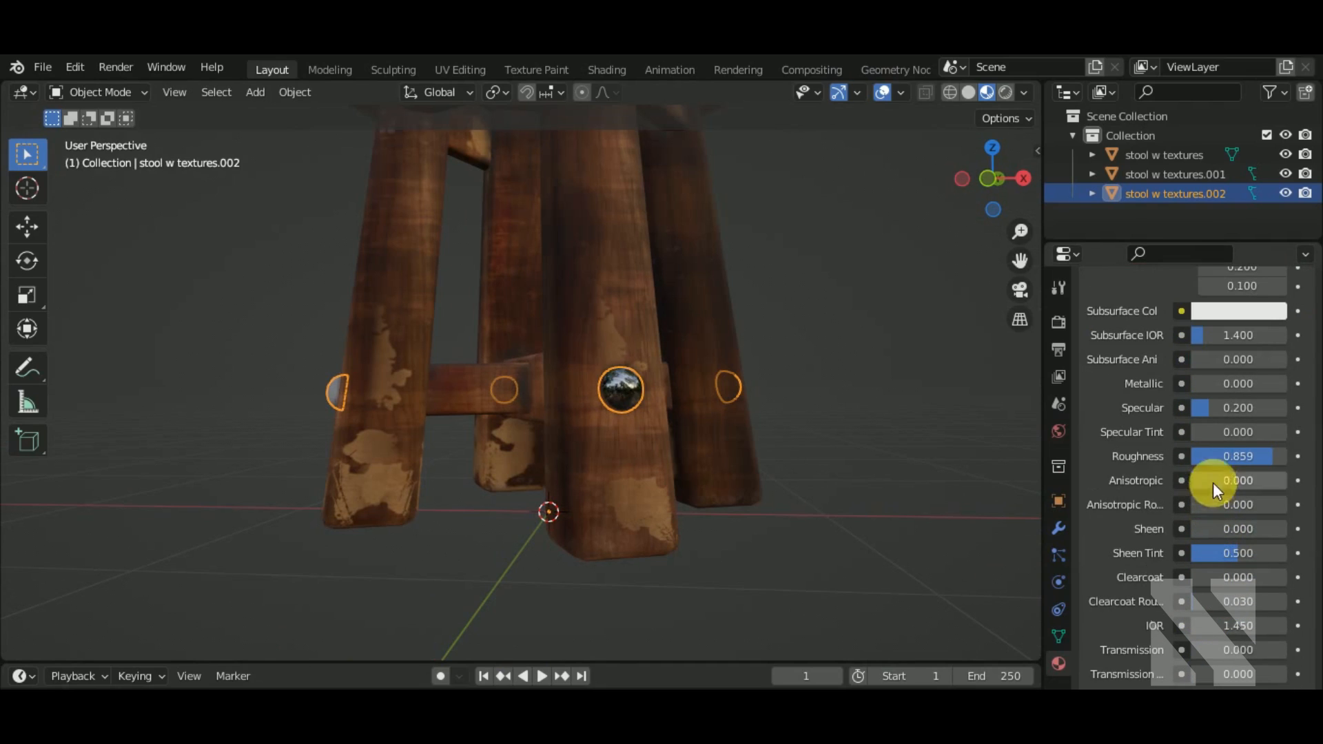
pyautogui.moveTo(1225, 456); pyautogui.dragTo(1229, 456)
pyautogui.moveTo(910, 610); pyautogui.dragTo(874, 639, button='middle')
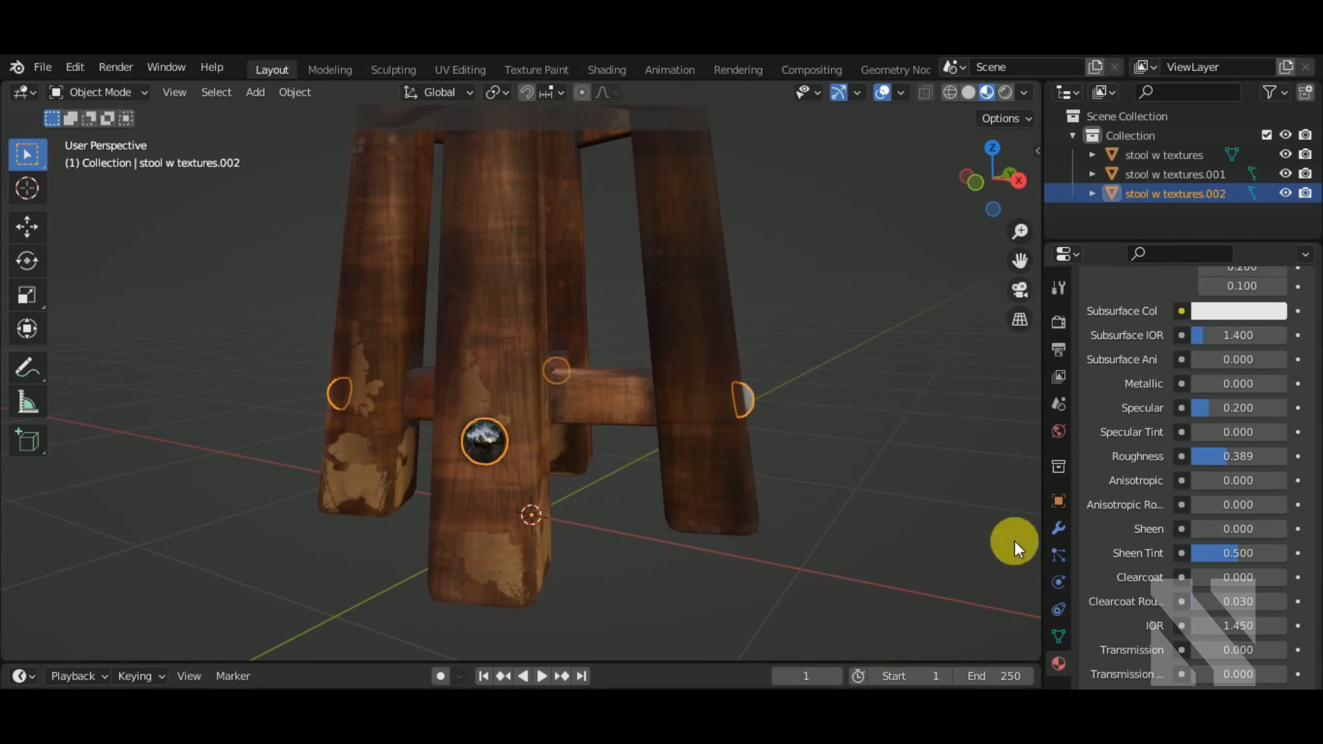
pyautogui.moveTo(1211, 384); pyautogui.dragTo(1160, 428)
pyautogui.moveTo(993, 482); pyautogui.dragTo(781, 524, button='middle')
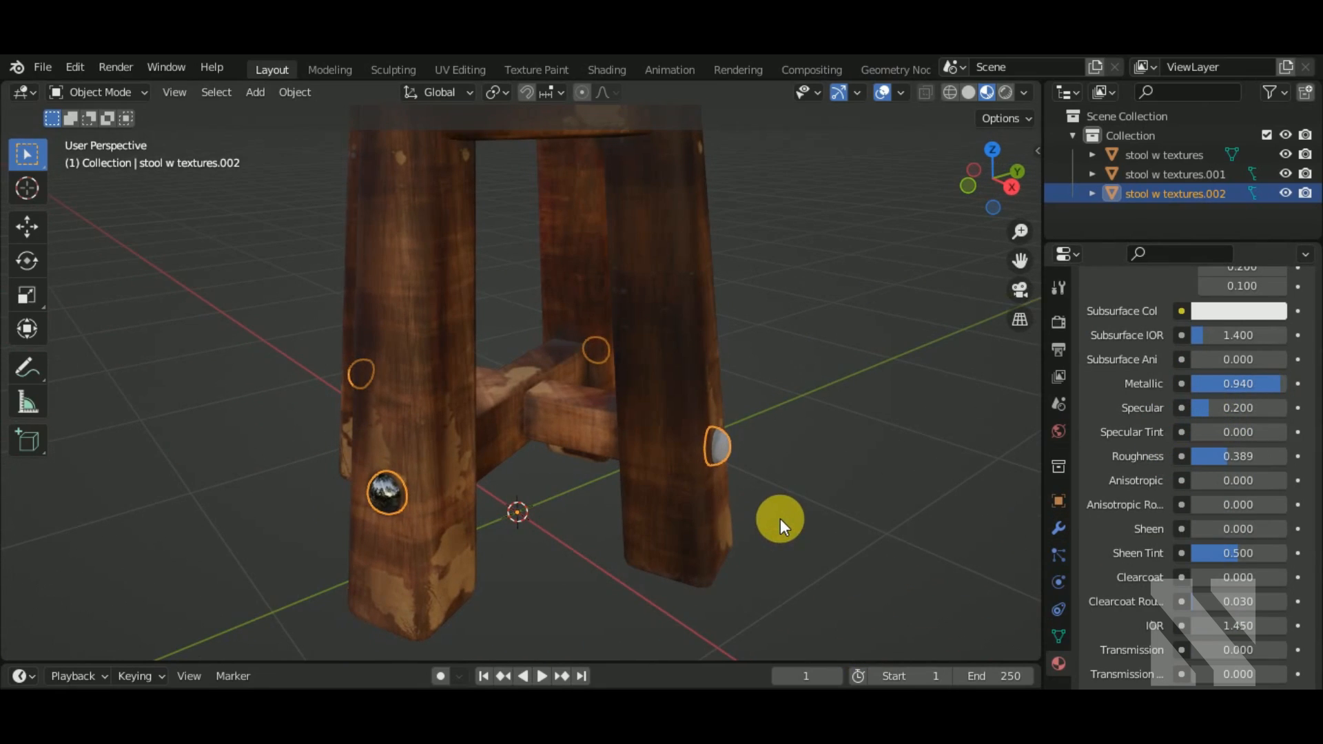
# Return to the Stool_Textures_ncl1_7 slot, pick that same material for it and set its Roughness to 0.280
pyautogui.moveTo(944, 424); pyautogui.dragTo(1000, 417, button='middle')
pyautogui.scroll(10, 1152, 390)
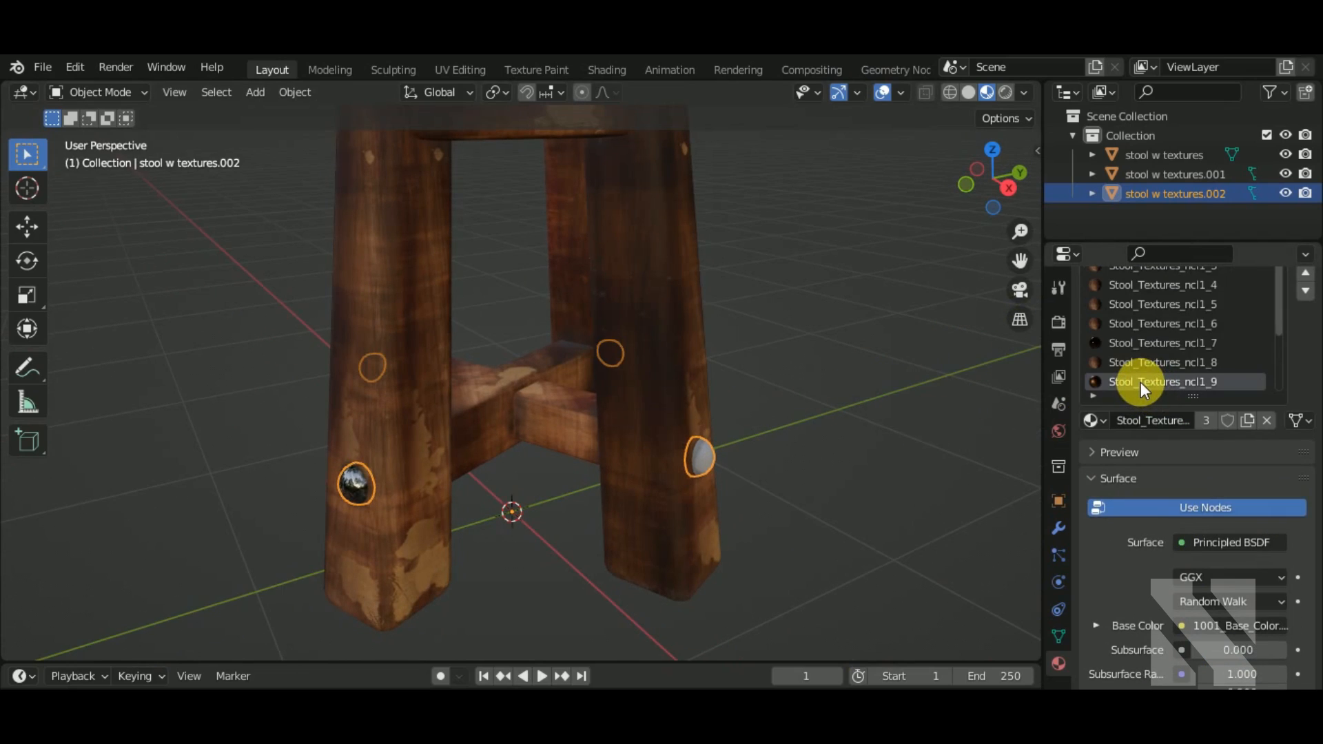
pyautogui.click(1158, 343)
pyautogui.click(1095, 421)
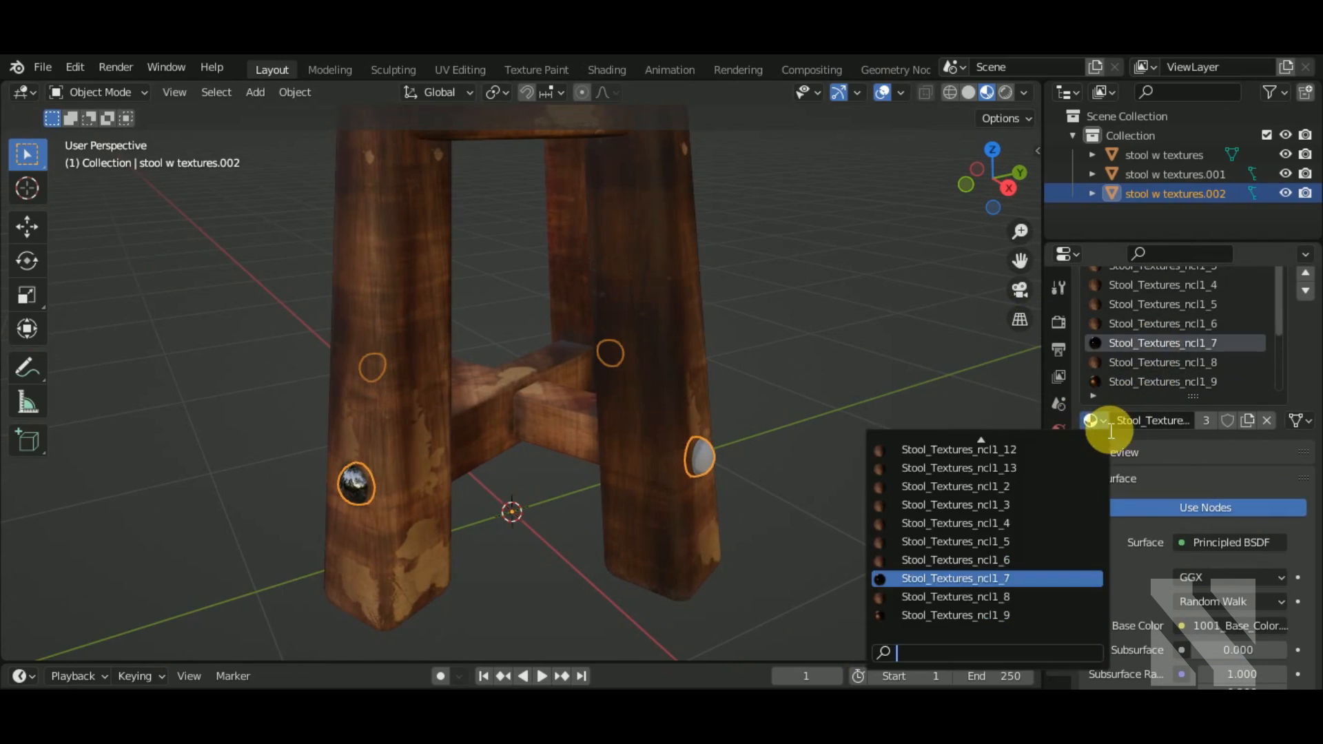
pyautogui.click(1003, 578)
pyautogui.moveTo(1001, 570); pyautogui.dragTo(830, 506, button='middle')
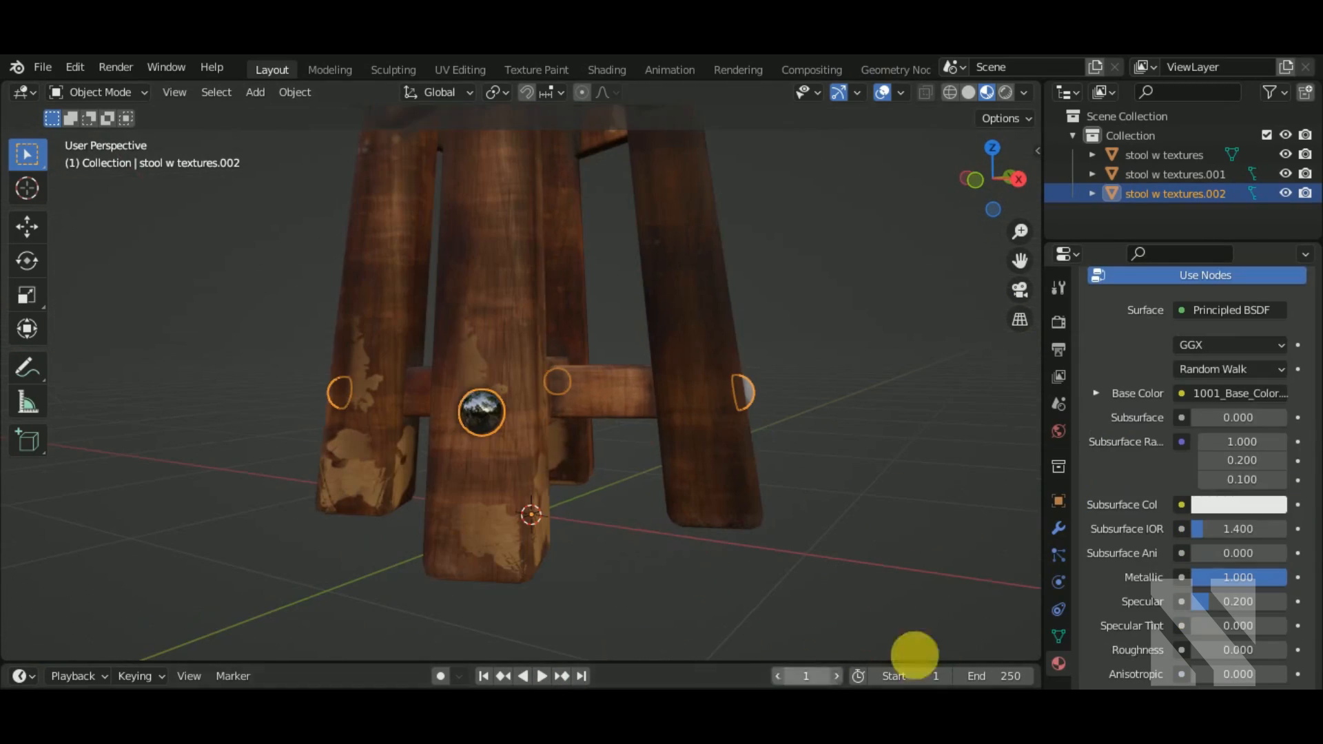
pyautogui.moveTo(1201, 647); pyautogui.dragTo(1222, 646)
# Inspect the whole stool with its adjusted metal caps and clear the selection
pyautogui.moveTo(933, 587); pyautogui.dragTo(441, 487, button='middle')
pyautogui.scroll(1, 814, 516)
pyautogui.scroll(-1, 794, 510)
pyautogui.scroll(-3, 793, 511)
pyautogui.moveTo(792, 513); pyautogui.dragTo(790, 370, button='middle')
pyautogui.click(857, 515)
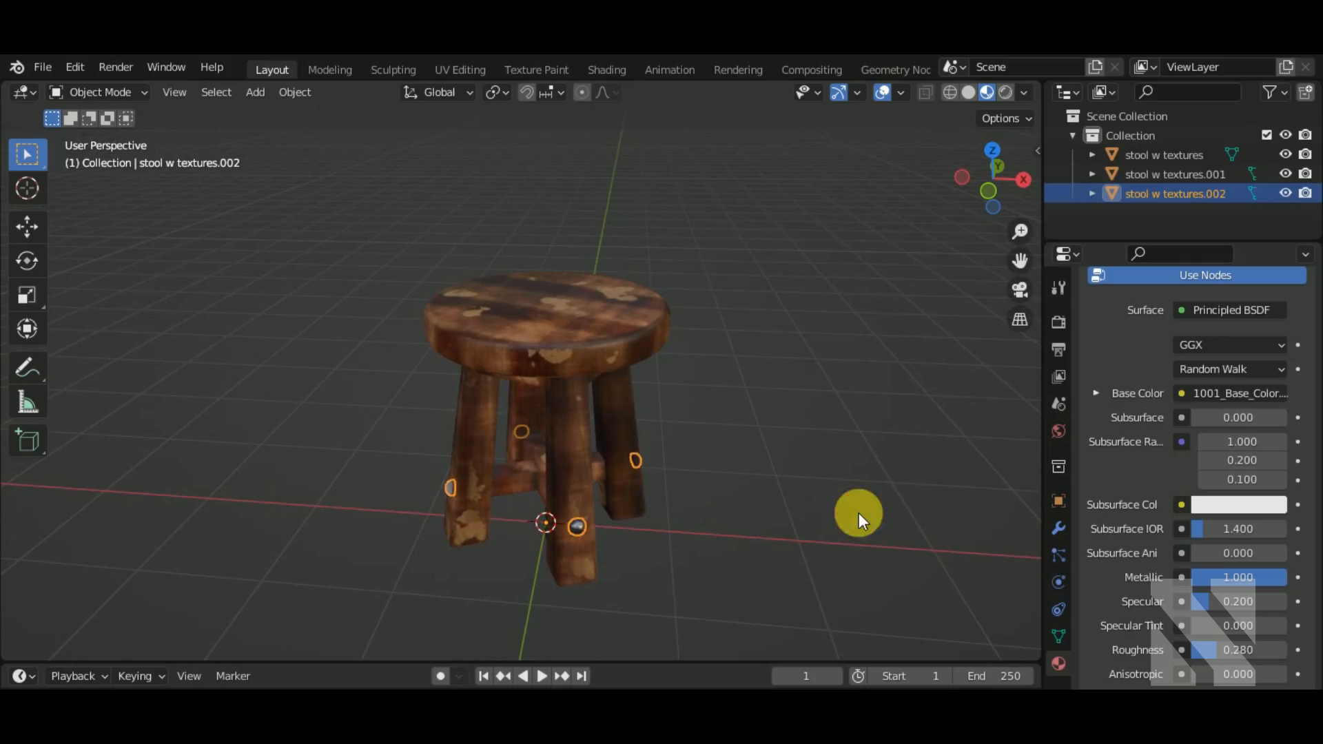